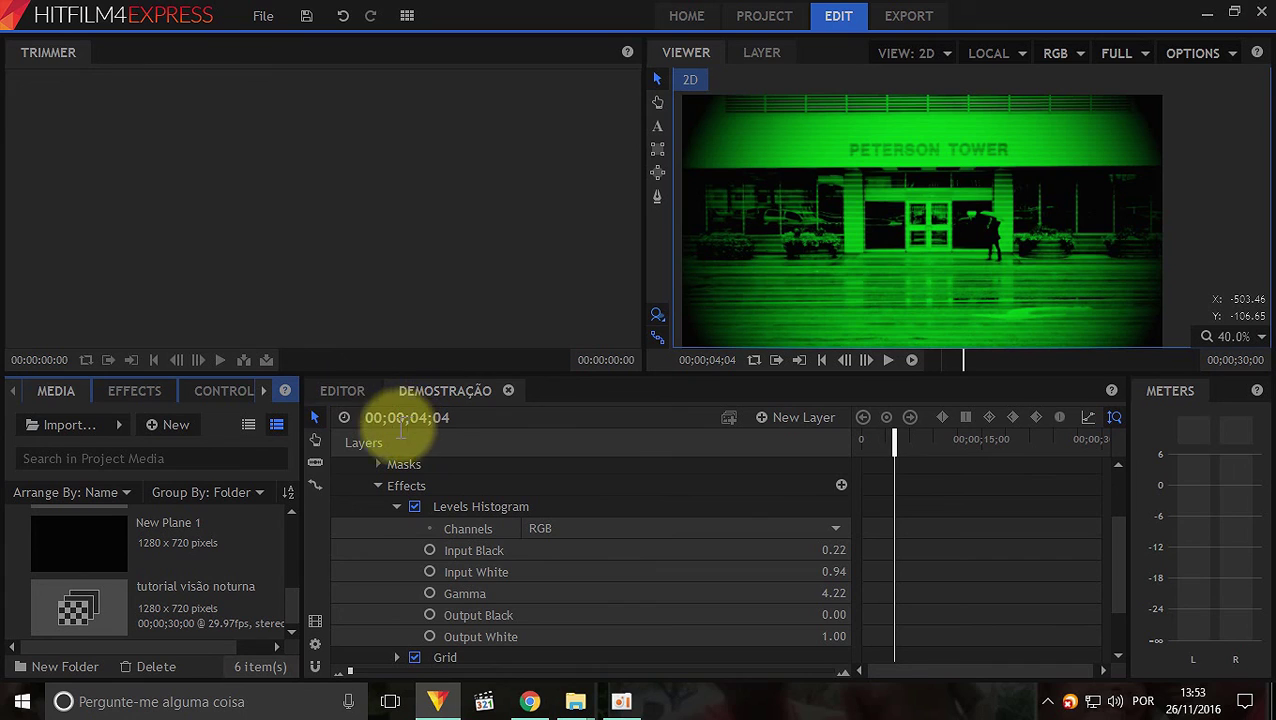
Step: Create a composite shot named "efeito visão noturna" and add the 588727175.mp4 clip to its timeline
{"action": "left_click", "coordinate": [178, 430]}
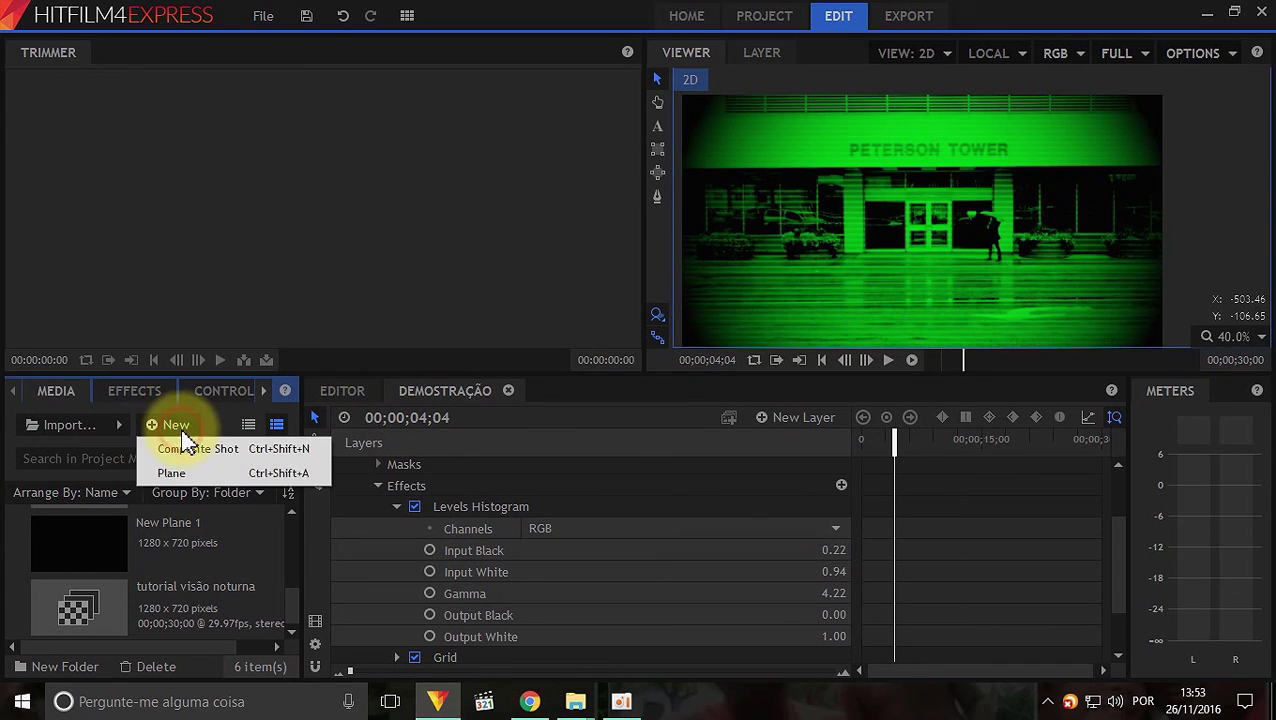
{"action": "left_click", "coordinate": [262, 452]}
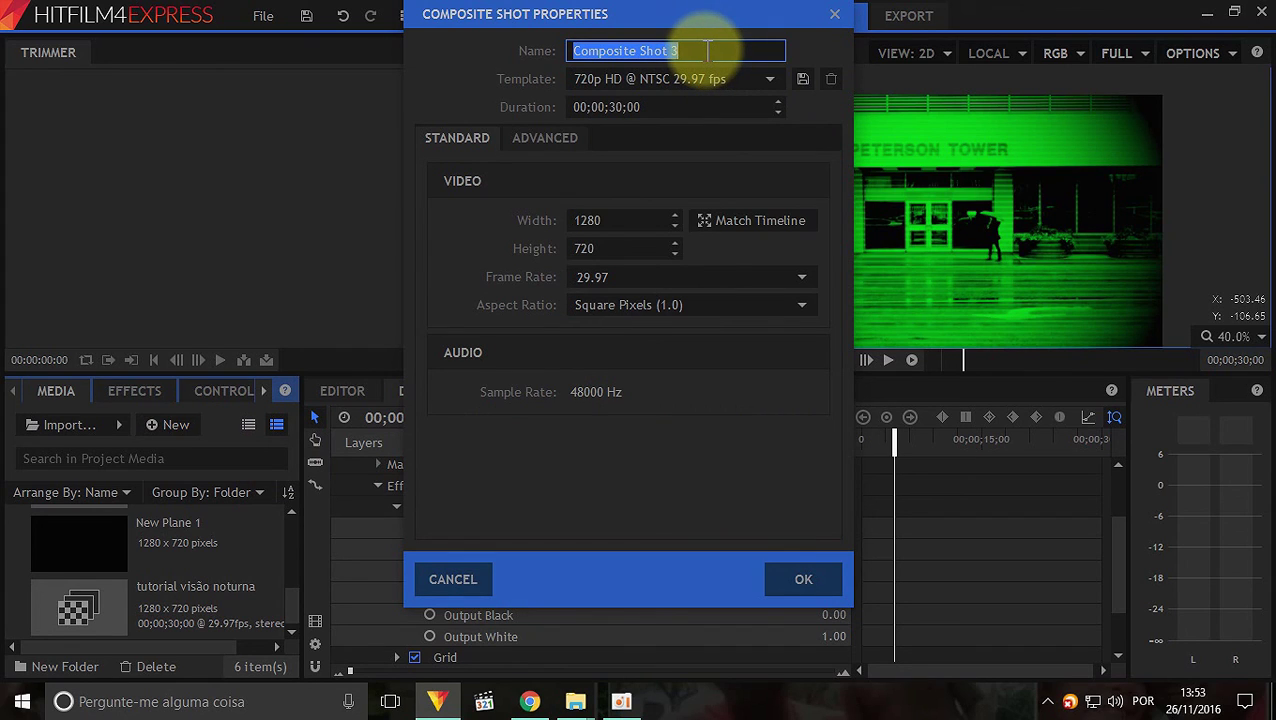
{"action": "type", "text": "efeito visão noturna"}
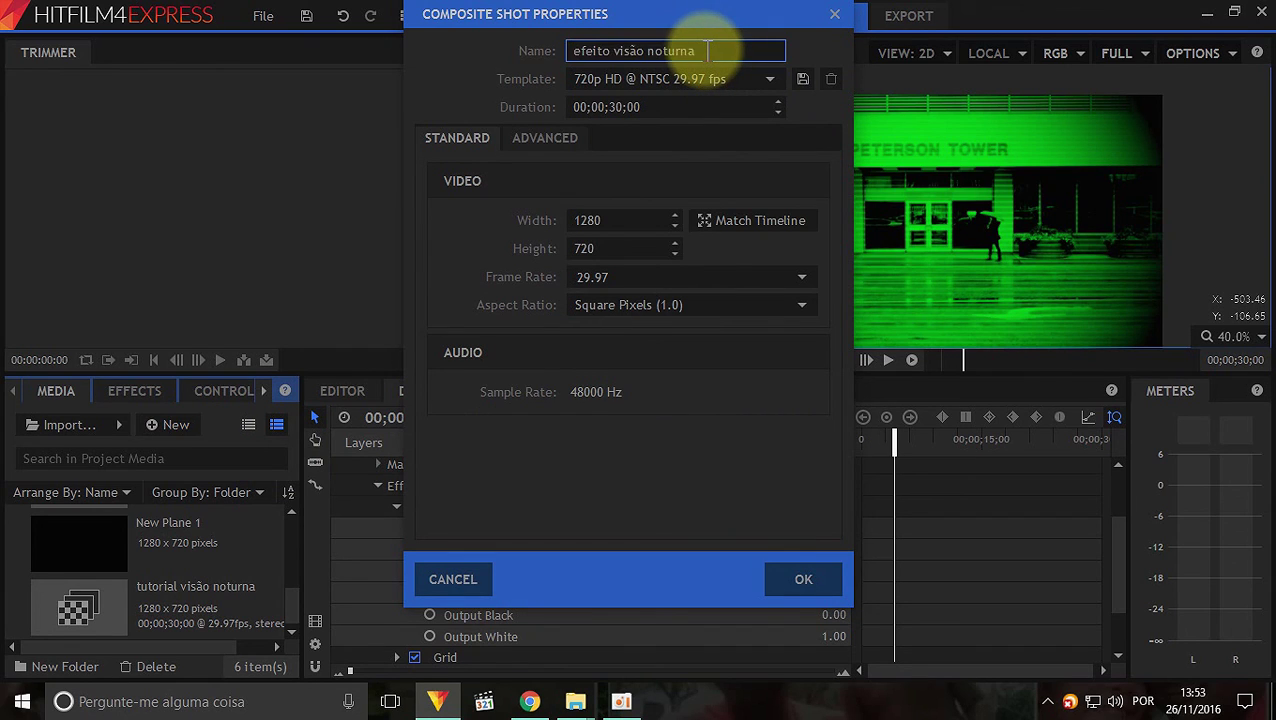
{"action": "left_click", "coordinate": [802, 576]}
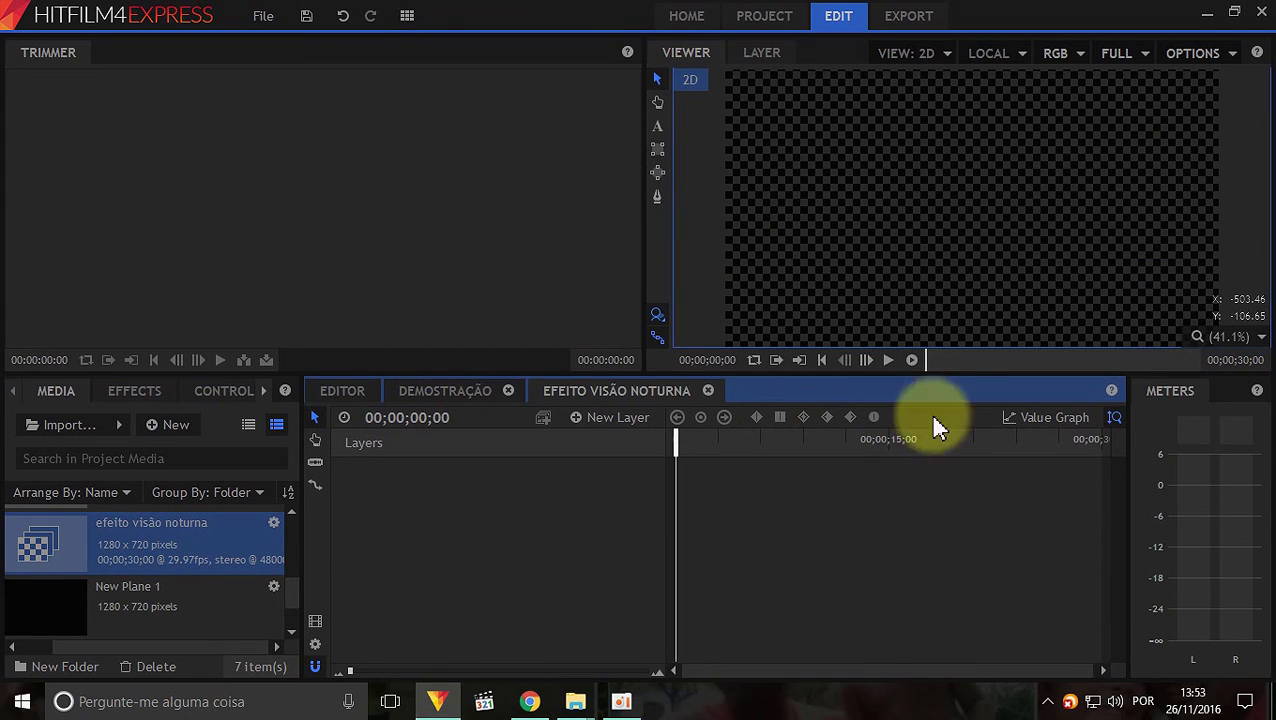
{"action": "left_click_drag", "start_coordinate": [40, 564], "coordinate": [422, 515]}
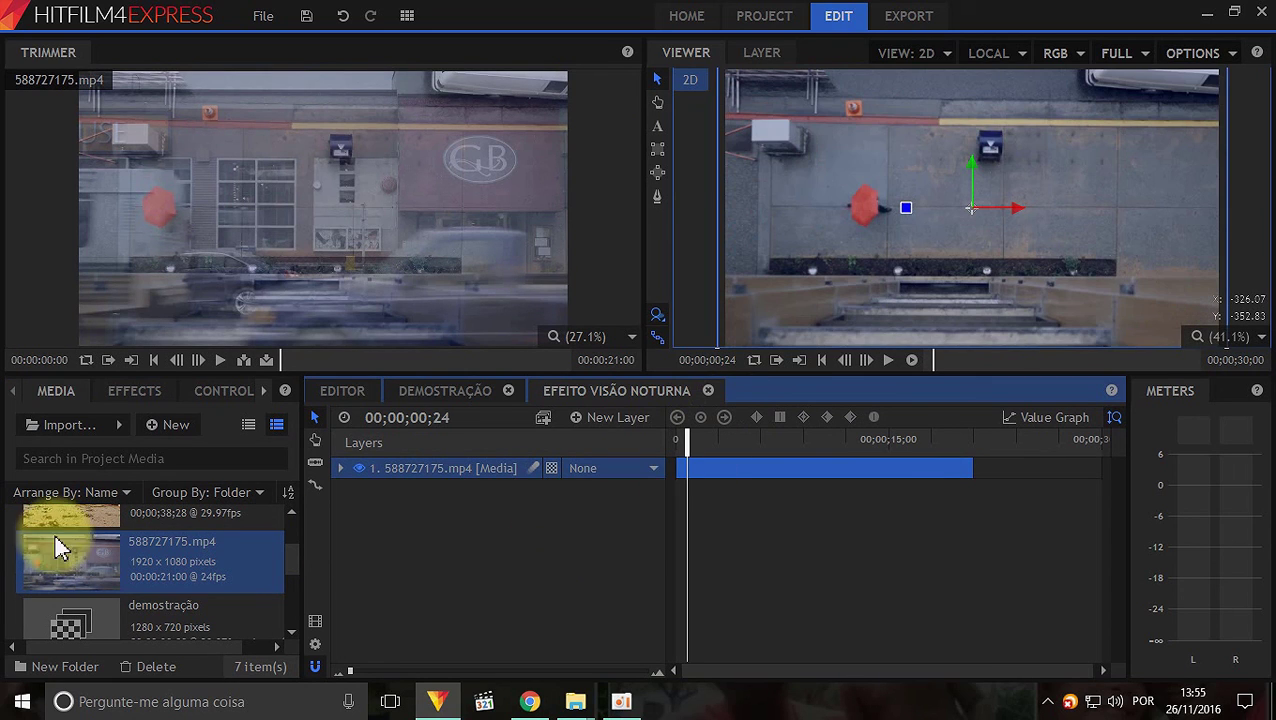
Step: Apply the Levels Histogram color correction effect to the 588727175.mp4 layer
{"action": "left_click", "coordinate": [130, 393]}
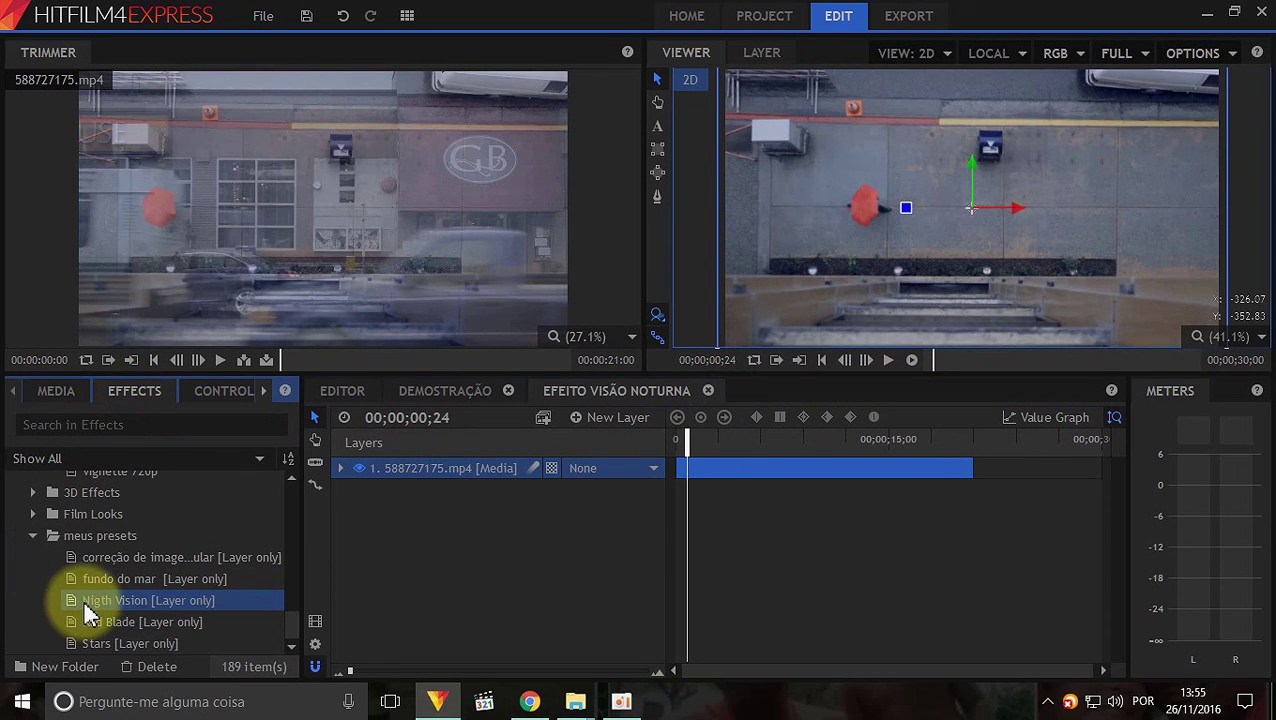
{"action": "scroll", "coordinate": [65, 557], "scroll_direction": "up", "scroll_amount": 10}
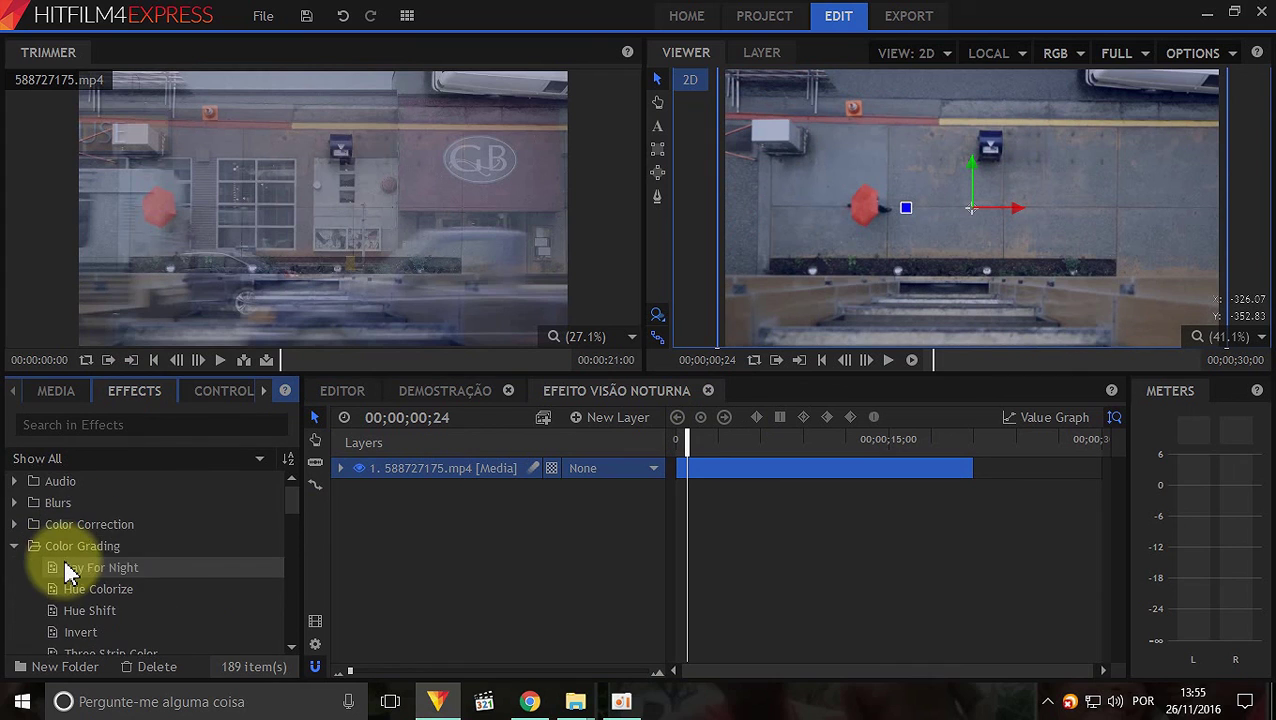
{"action": "left_click", "coordinate": [13, 524]}
{"action": "scroll", "coordinate": [131, 532], "scroll_direction": "down", "scroll_amount": 2}
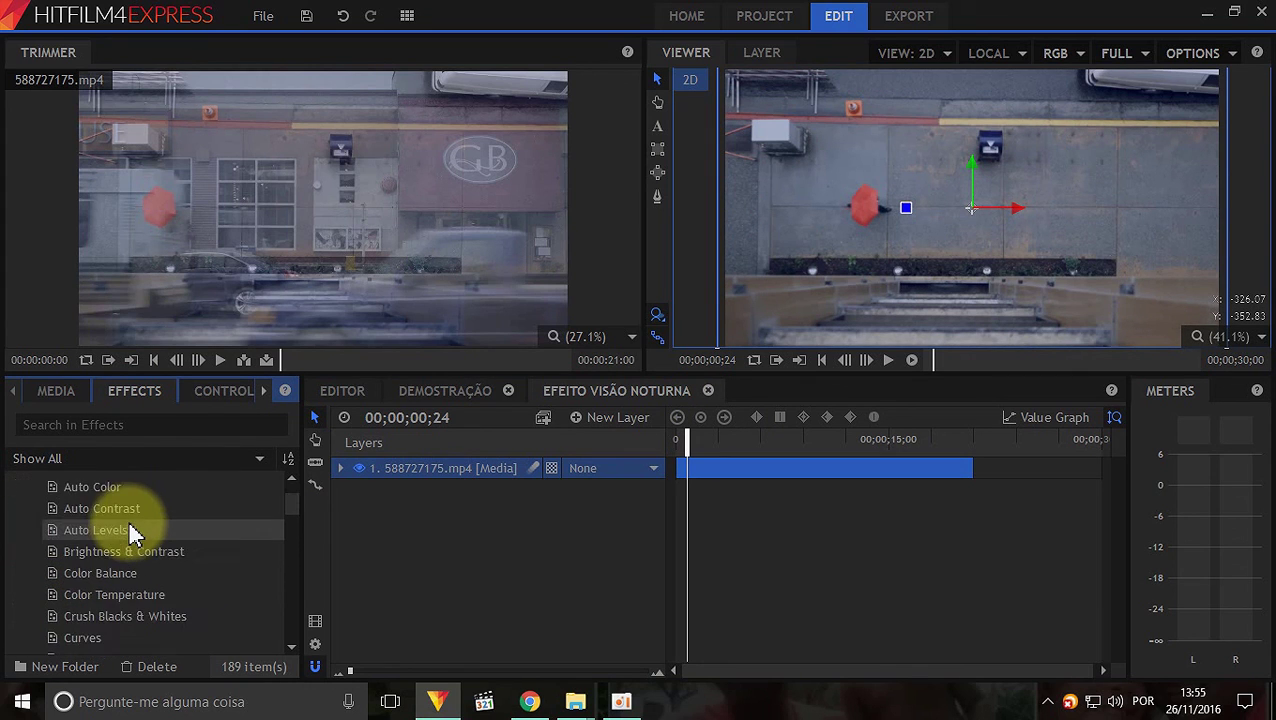
{"action": "scroll", "coordinate": [133, 532], "scroll_direction": "down", "scroll_amount": 6}
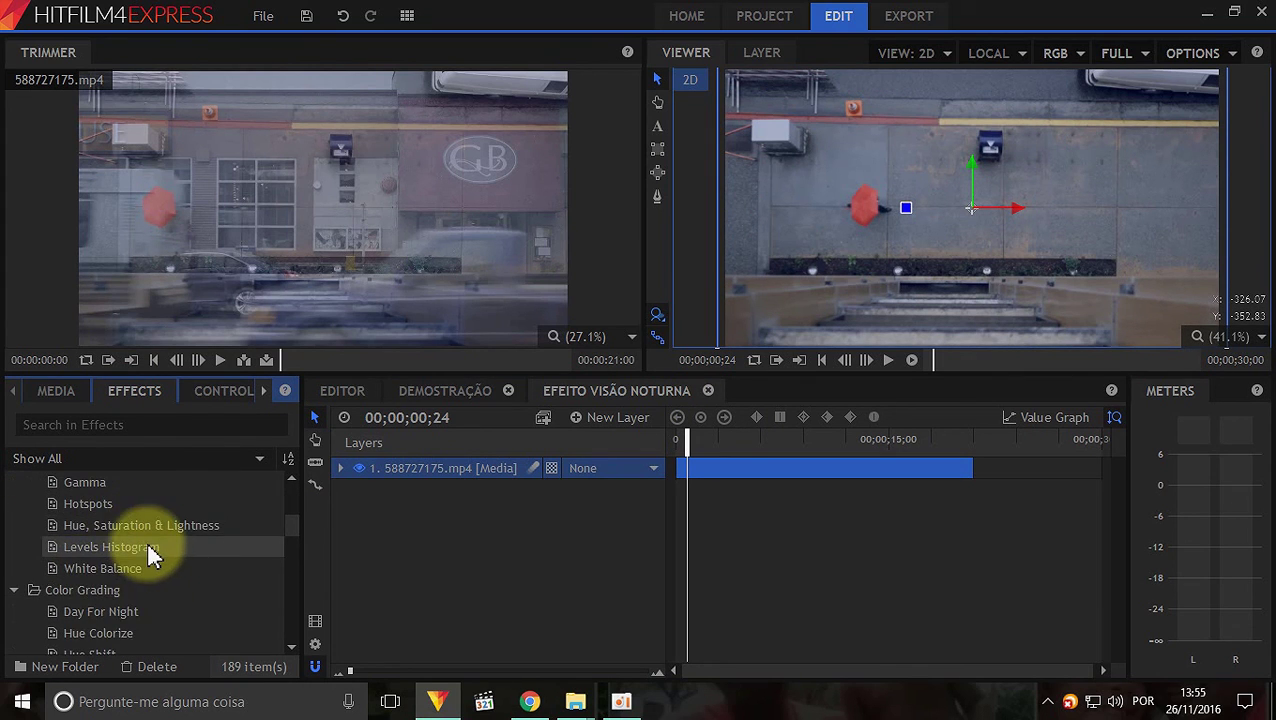
{"action": "left_click_drag", "start_coordinate": [152, 556], "coordinate": [384, 484]}
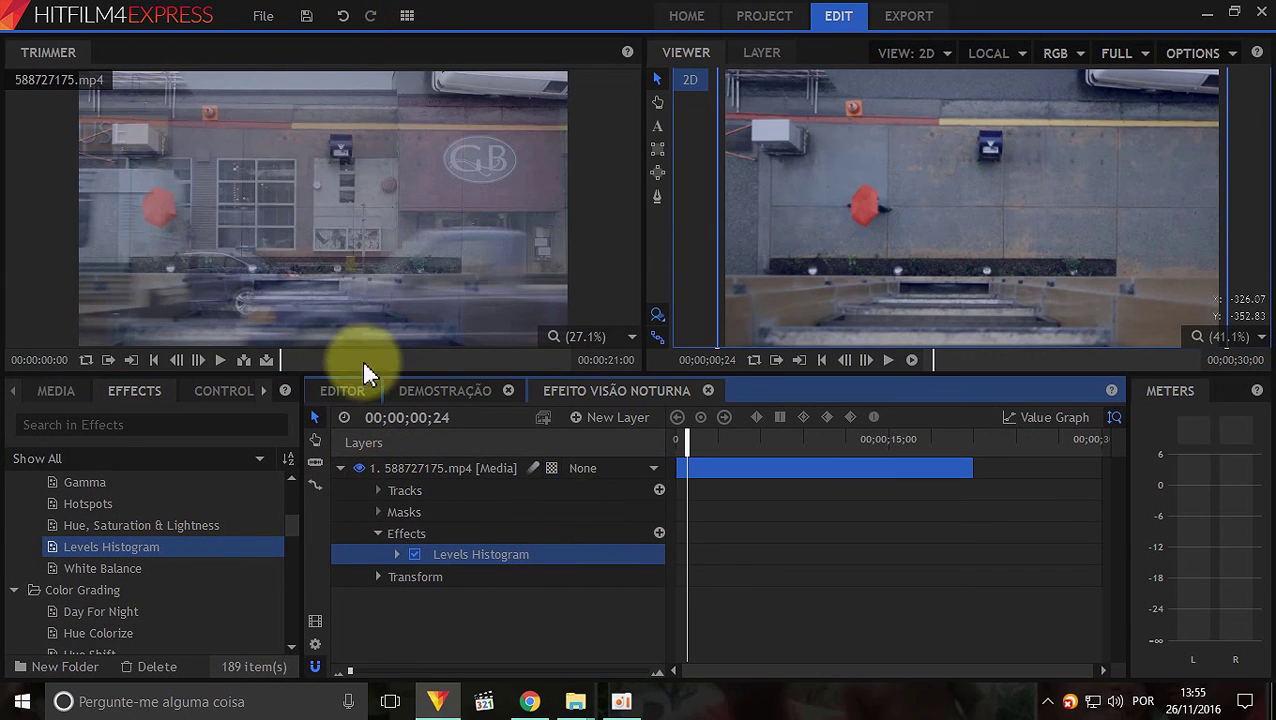
Step: Set the Levels Histogram effect to Input Black 0.22, Input White 0.94 and Gamma 4.10
{"action": "left_click", "coordinate": [242, 393]}
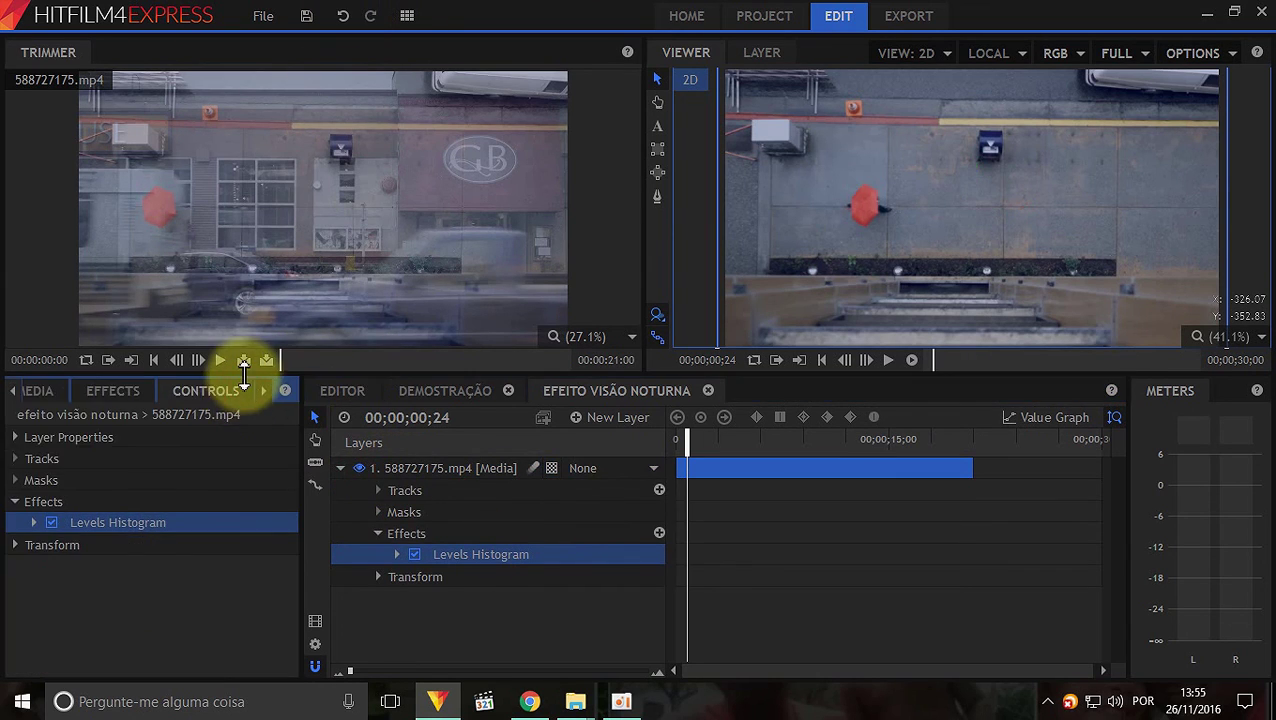
{"action": "left_click", "coordinate": [35, 523]}
{"action": "left_click_drag", "start_coordinate": [299, 501], "coordinate": [455, 503]}
{"action": "scroll", "coordinate": [399, 584], "scroll_direction": "down", "scroll_amount": 5}
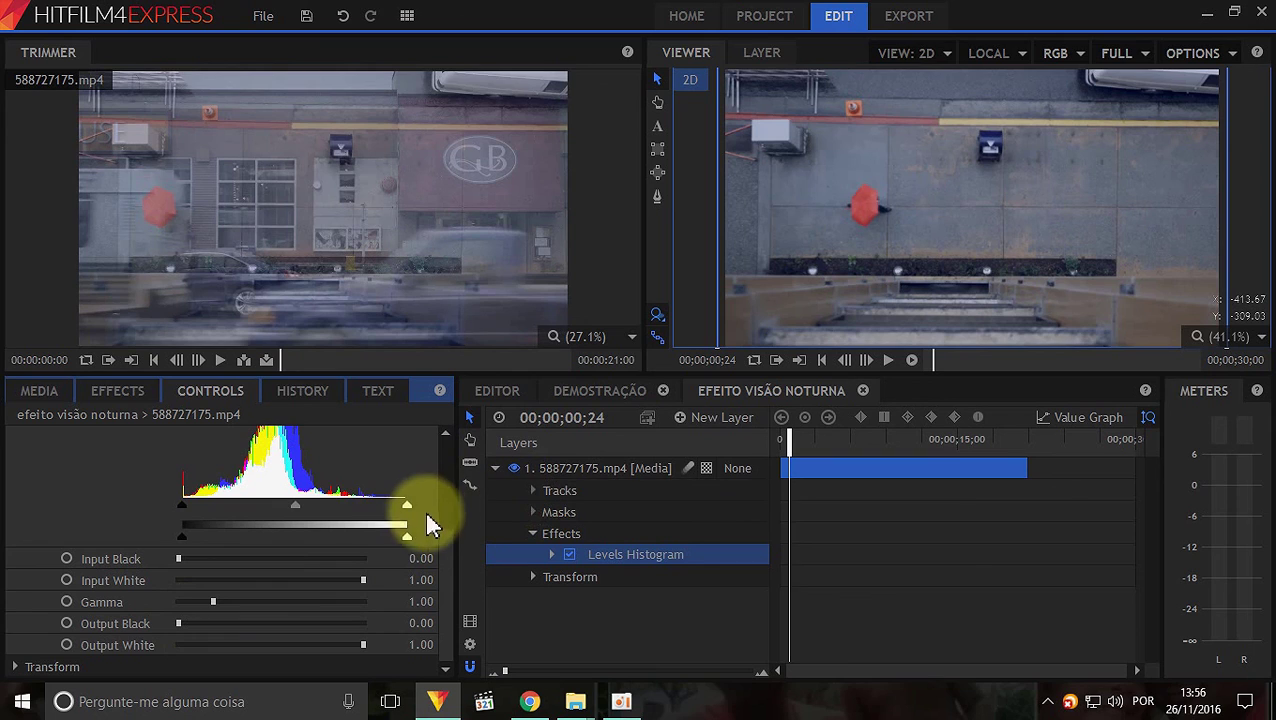
{"action": "mouse_move", "coordinate": [408, 507]}
{"action": "left_mouse_down"}
{"action": "mouse_move", "coordinate": [322, 500]}
{"action": "mouse_move", "coordinate": [399, 507]}
{"action": "left_mouse_up"}
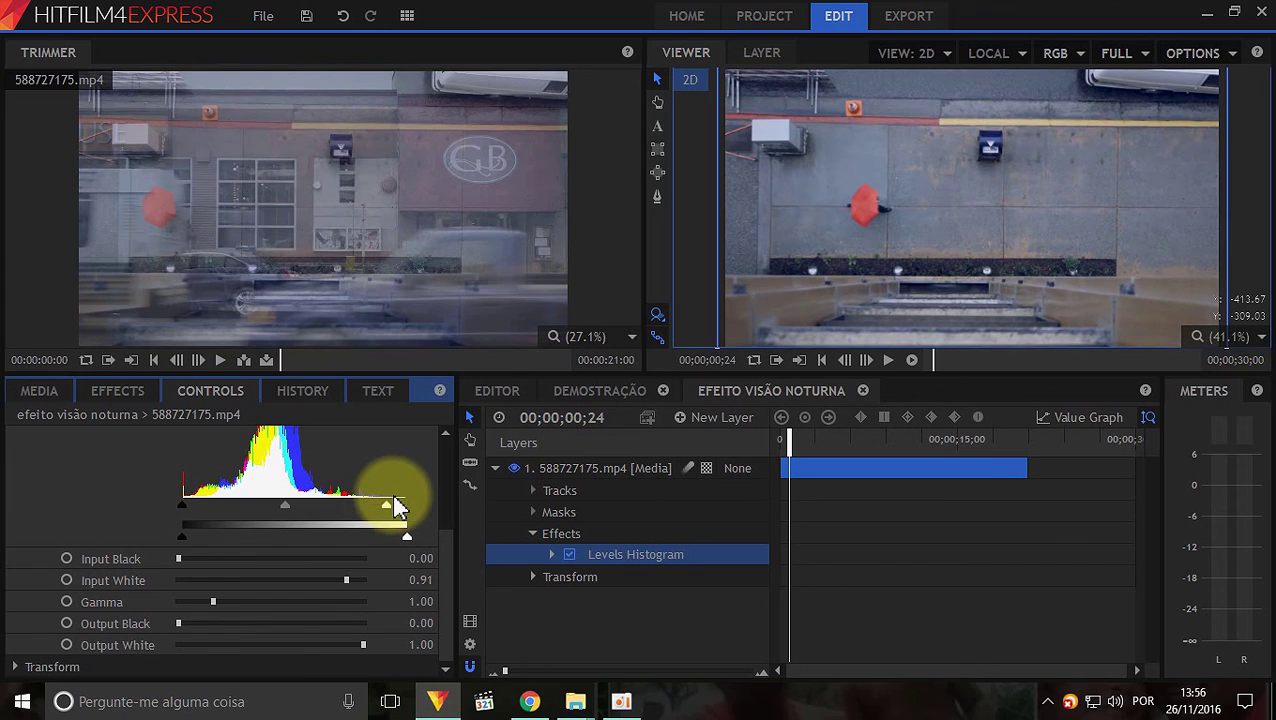
{"action": "left_click_drag", "start_coordinate": [179, 508], "coordinate": [229, 505]}
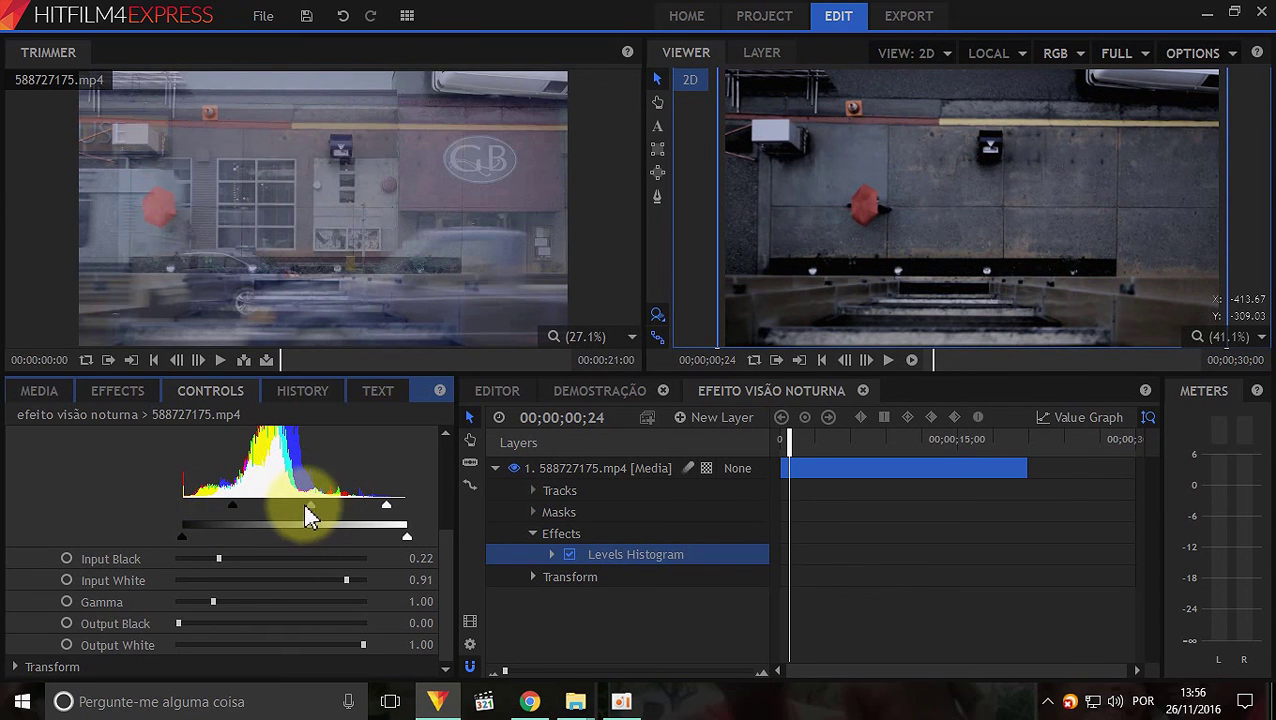
{"action": "left_click_drag", "start_coordinate": [316, 516], "coordinate": [252, 510]}
{"action": "left_click", "coordinate": [551, 554]}
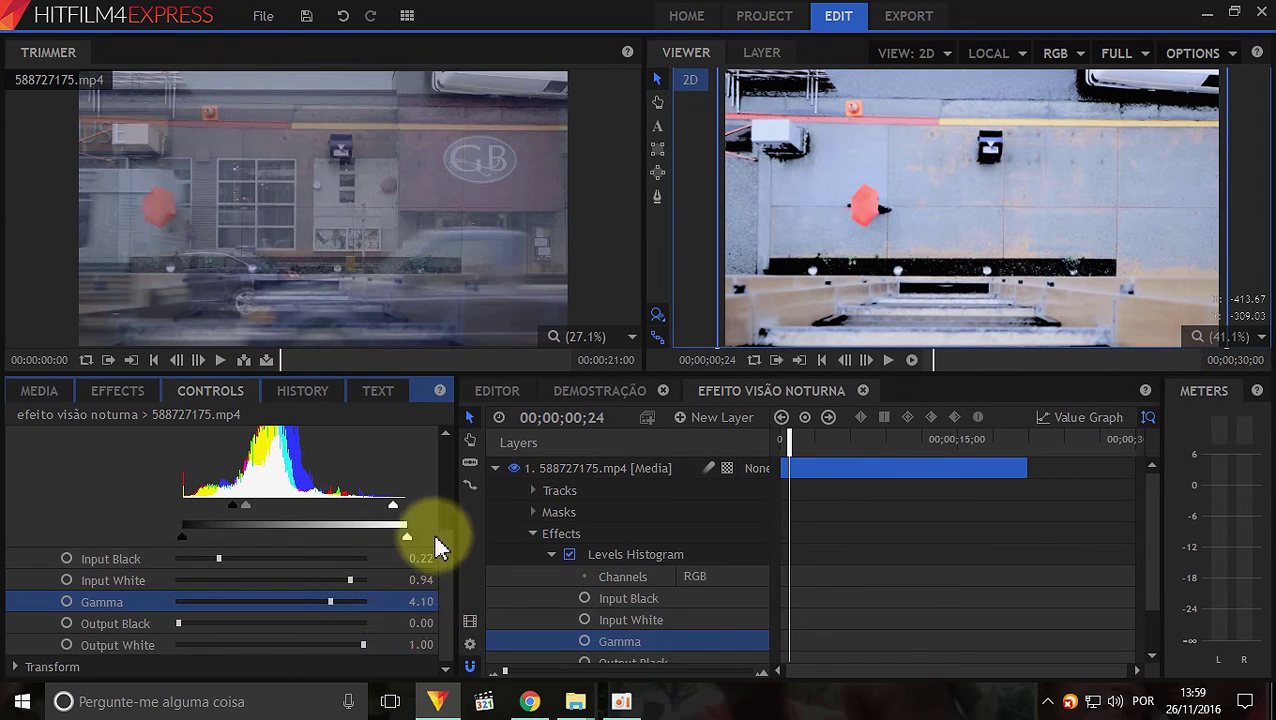
{"action": "scroll", "coordinate": [437, 497], "scroll_direction": "up", "scroll_amount": 5}
{"action": "scroll", "coordinate": [442, 520], "scroll_direction": "down", "scroll_amount": 3}
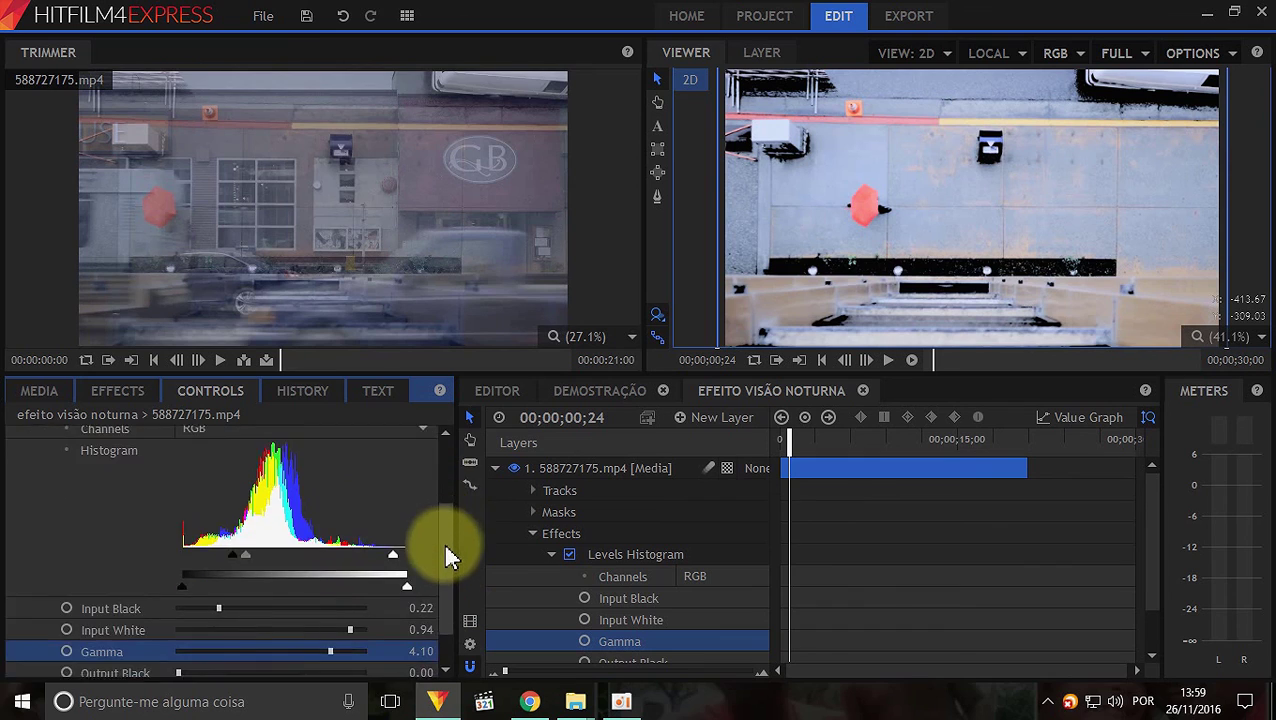
{"action": "scroll", "coordinate": [455, 500], "scroll_direction": "up", "scroll_amount": 3}
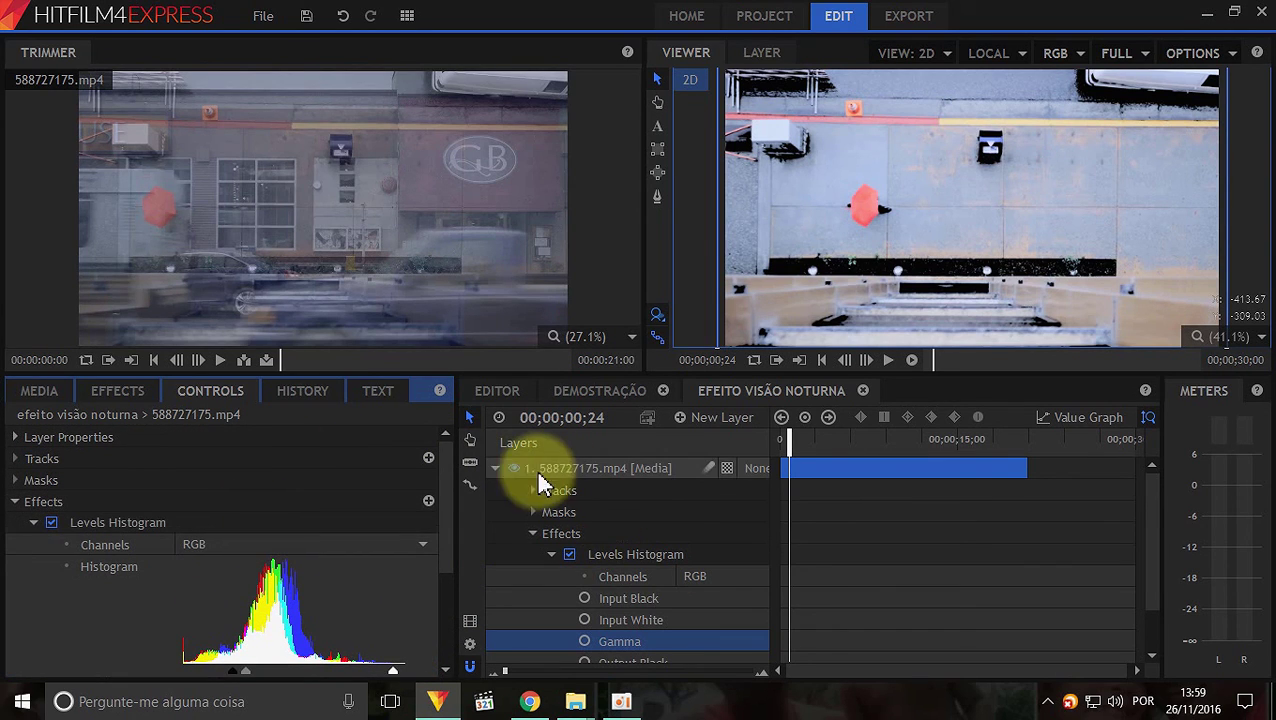
Step: Find the Grid effect and apply it to the 588727175.mp4 layer
{"action": "left_click", "coordinate": [495, 468]}
{"action": "left_click", "coordinate": [97, 396]}
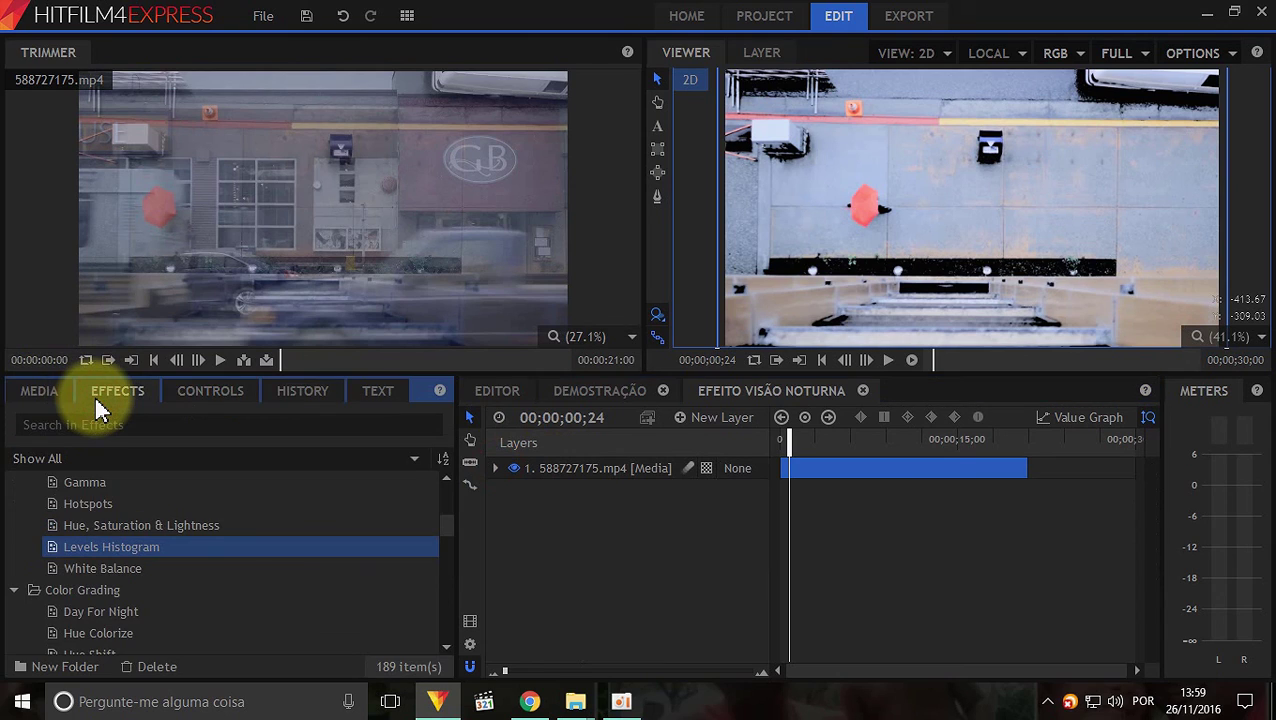
{"action": "left_click", "coordinate": [38, 424]}
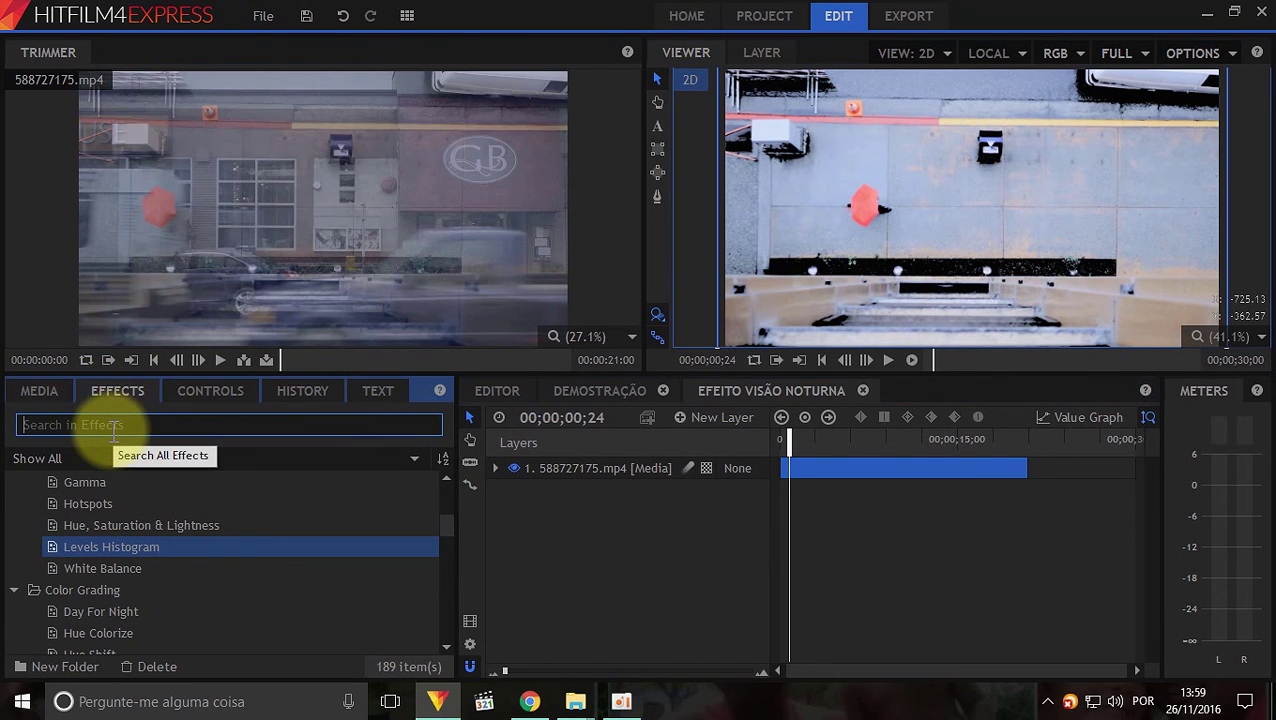
{"action": "type", "text": "grid"}
{"action": "left_click_drag", "start_coordinate": [93, 502], "coordinate": [570, 550]}
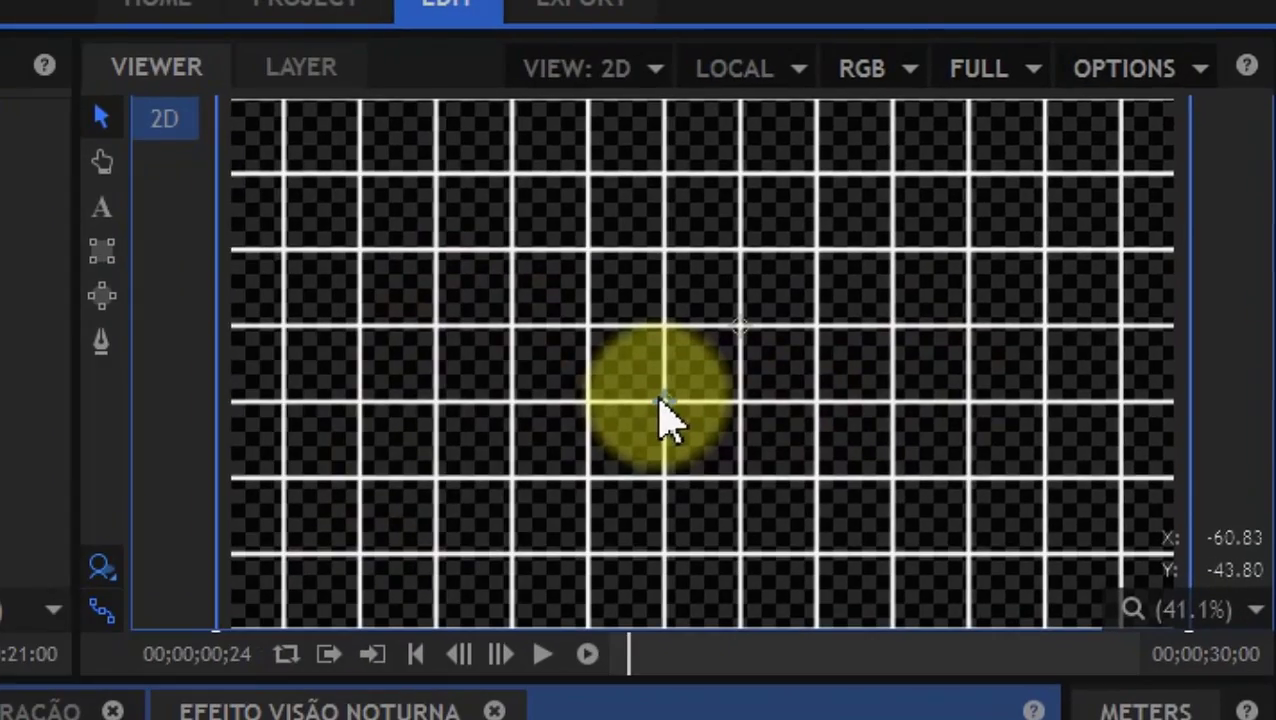
Step: Move the grid's two control points to the middle of the frame's left and right edges, forming closely spaced horizontal lines
{"action": "left_click_drag", "start_coordinate": [660, 398], "coordinate": [226, 368]}
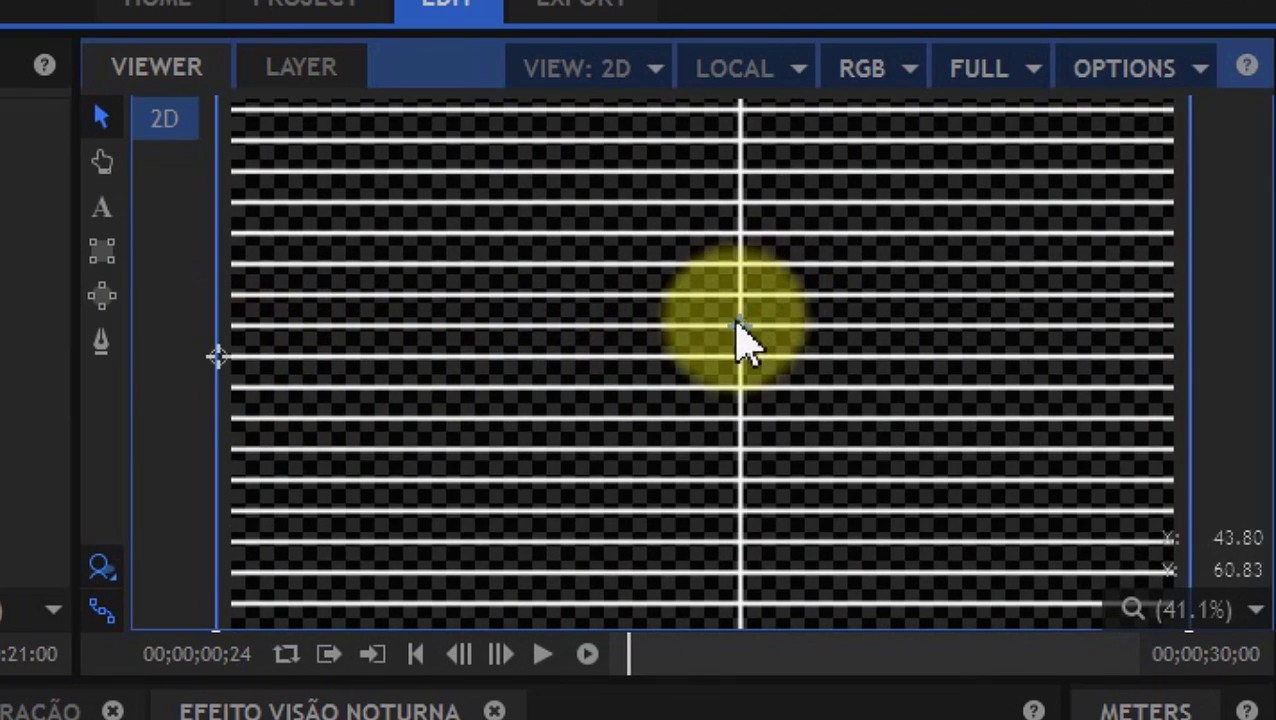
{"action": "left_click_drag", "start_coordinate": [738, 324], "coordinate": [1190, 341]}
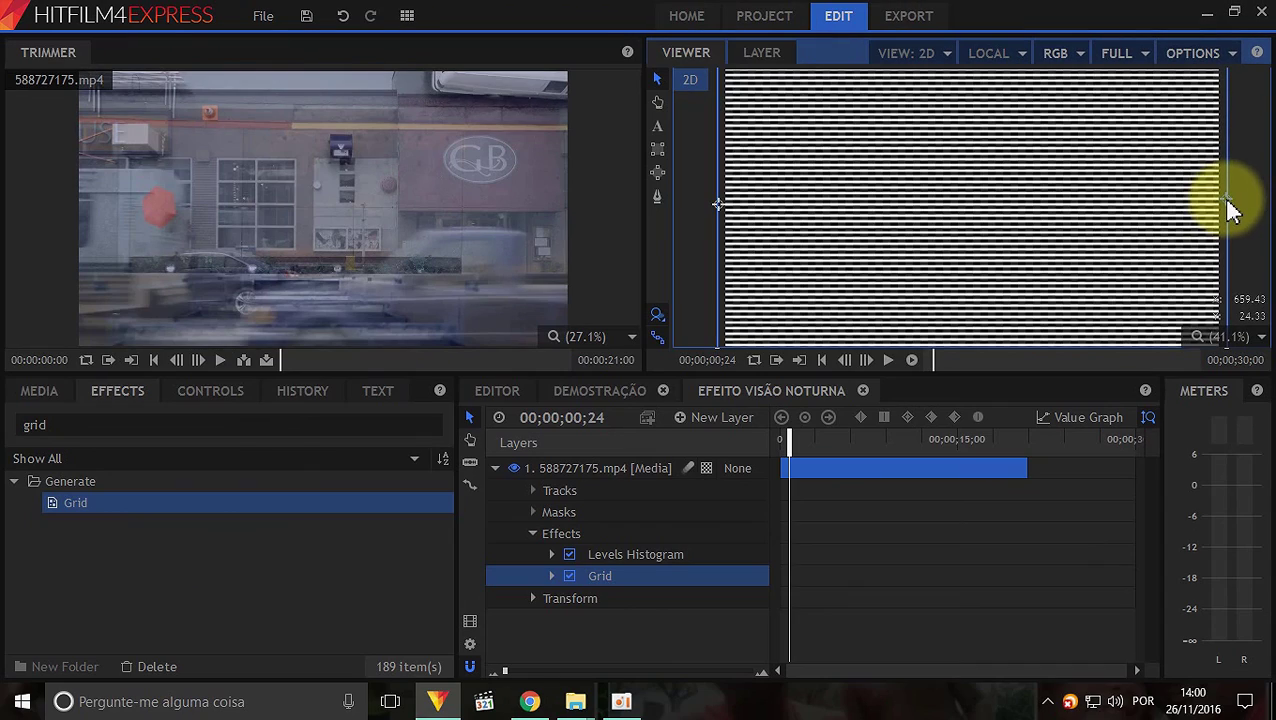
{"action": "left_click_drag", "start_coordinate": [1228, 200], "coordinate": [1228, 201]}
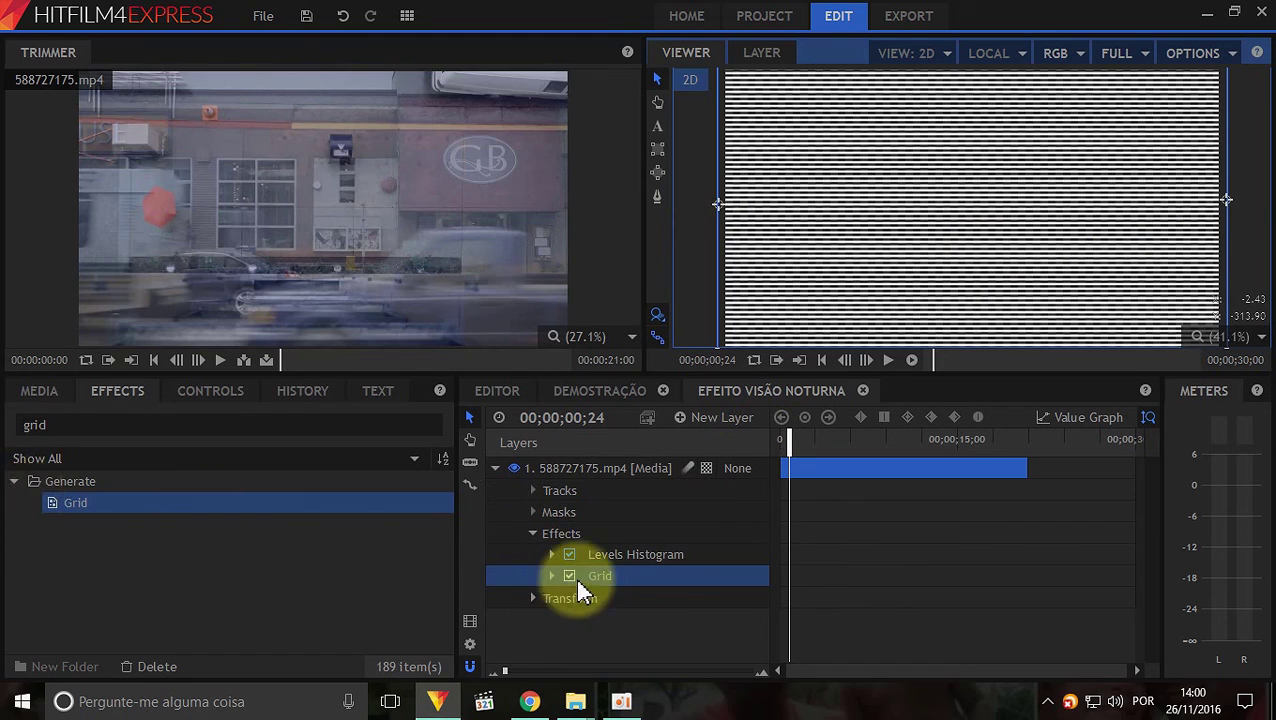
Step: Change the Grid effect's line color to grey #6f6f6f
{"action": "left_click", "coordinate": [210, 391]}
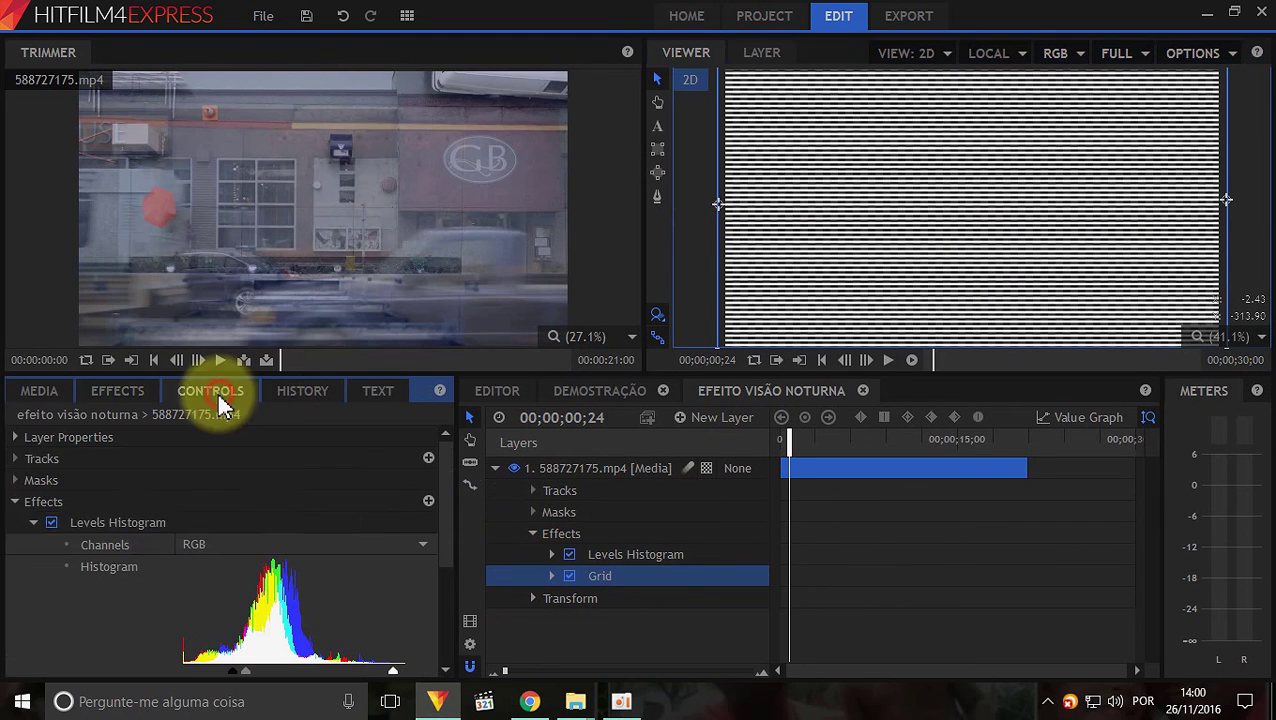
{"action": "left_click", "coordinate": [35, 522]}
{"action": "left_click", "coordinate": [33, 544]}
{"action": "scroll", "coordinate": [140, 557], "scroll_direction": "down", "scroll_amount": 1}
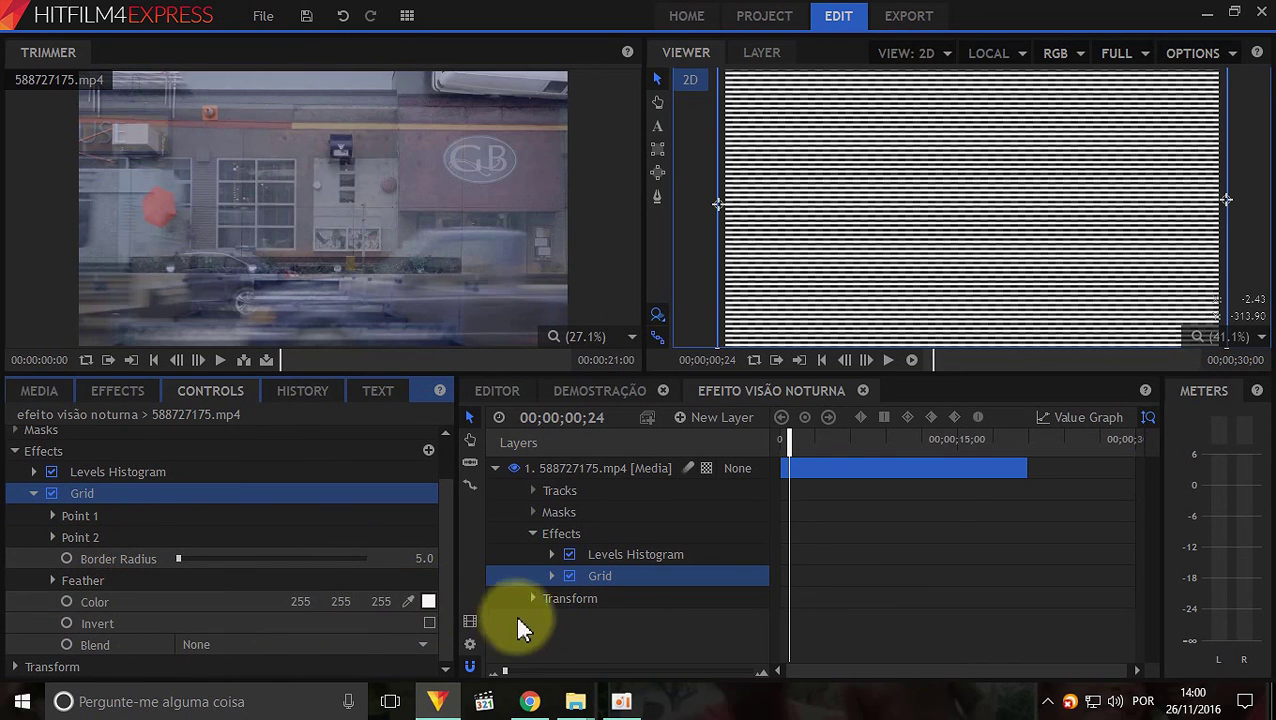
{"action": "left_click", "coordinate": [428, 601]}
{"action": "left_click_drag", "start_coordinate": [858, 222], "coordinate": [855, 280]}
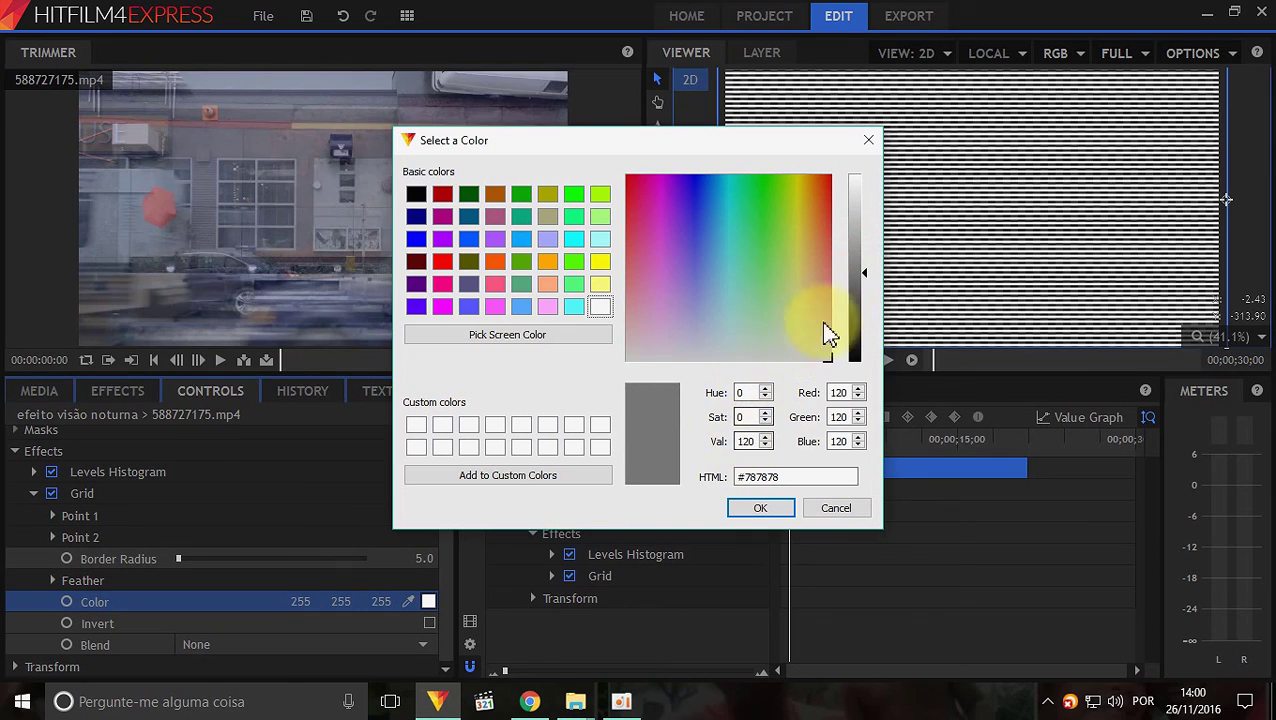
{"action": "left_click_drag", "start_coordinate": [869, 284], "coordinate": [870, 287]}
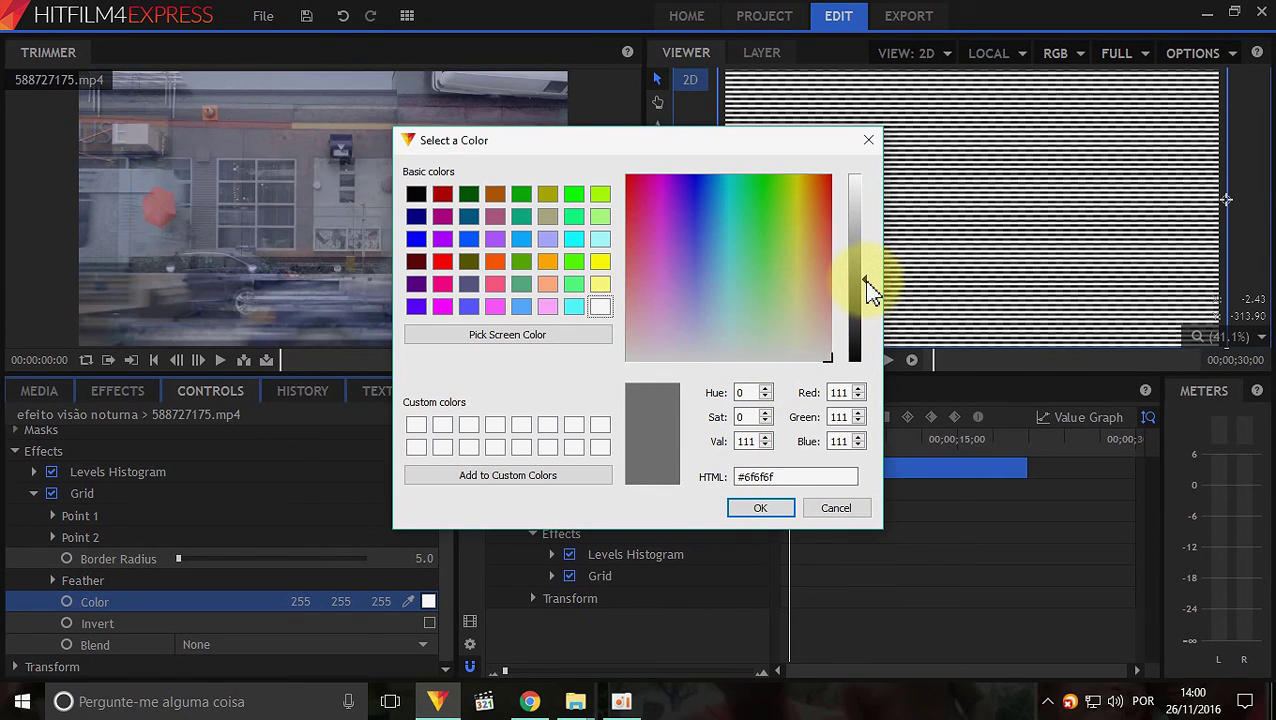
{"action": "left_click", "coordinate": [777, 506]}
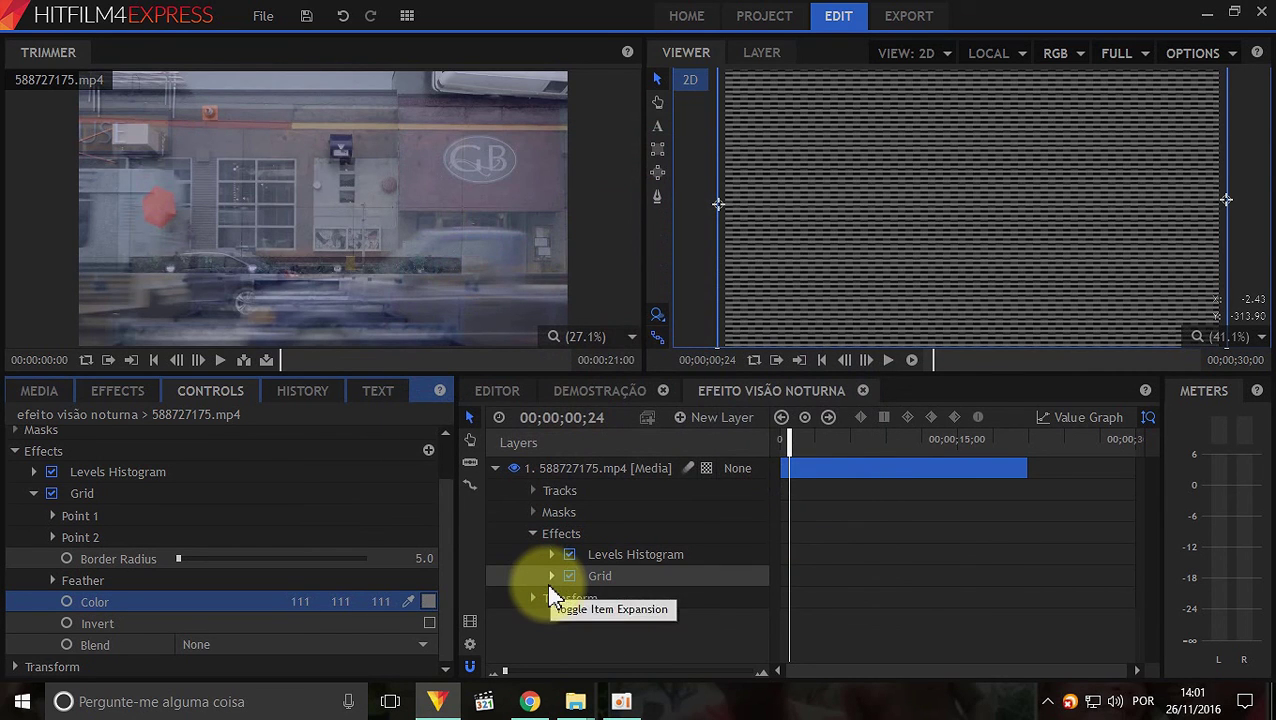
Step: Set the Grid effect's Feather Y to 10 and its blend mode to Color Dodge
{"action": "left_click", "coordinate": [55, 582]}
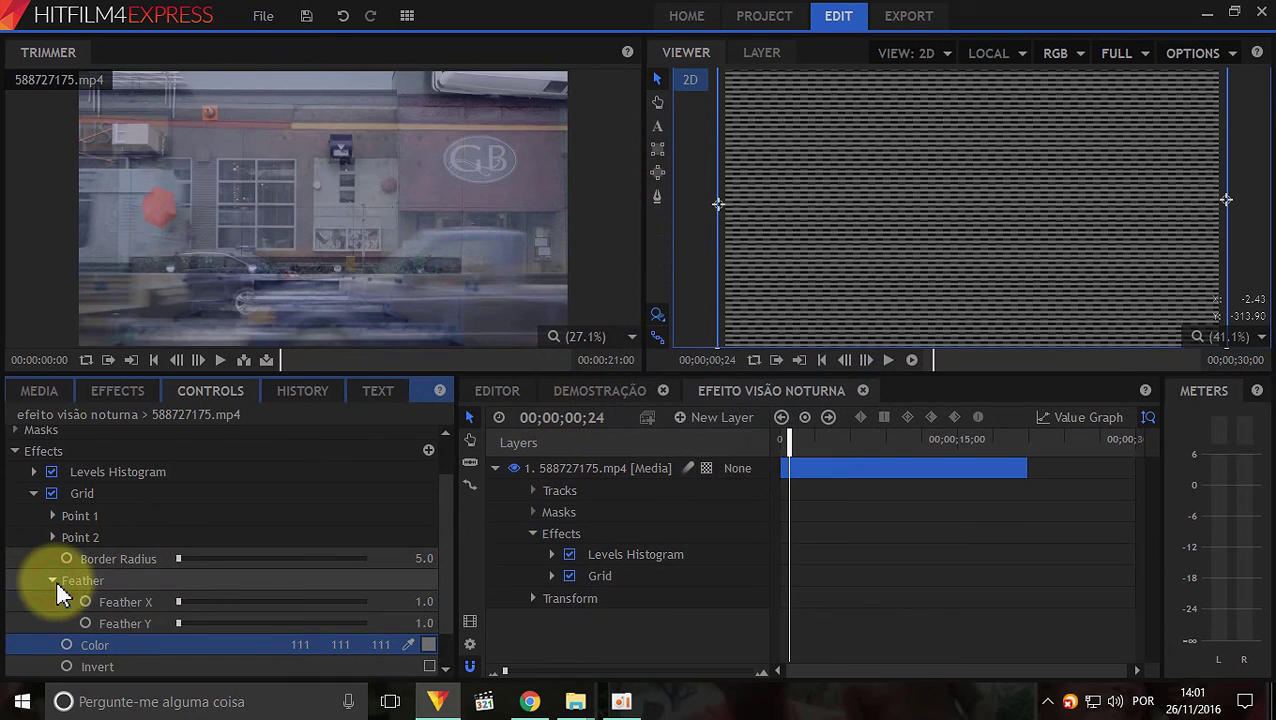
{"action": "left_click_drag", "start_coordinate": [415, 624], "coordinate": [430, 624]}
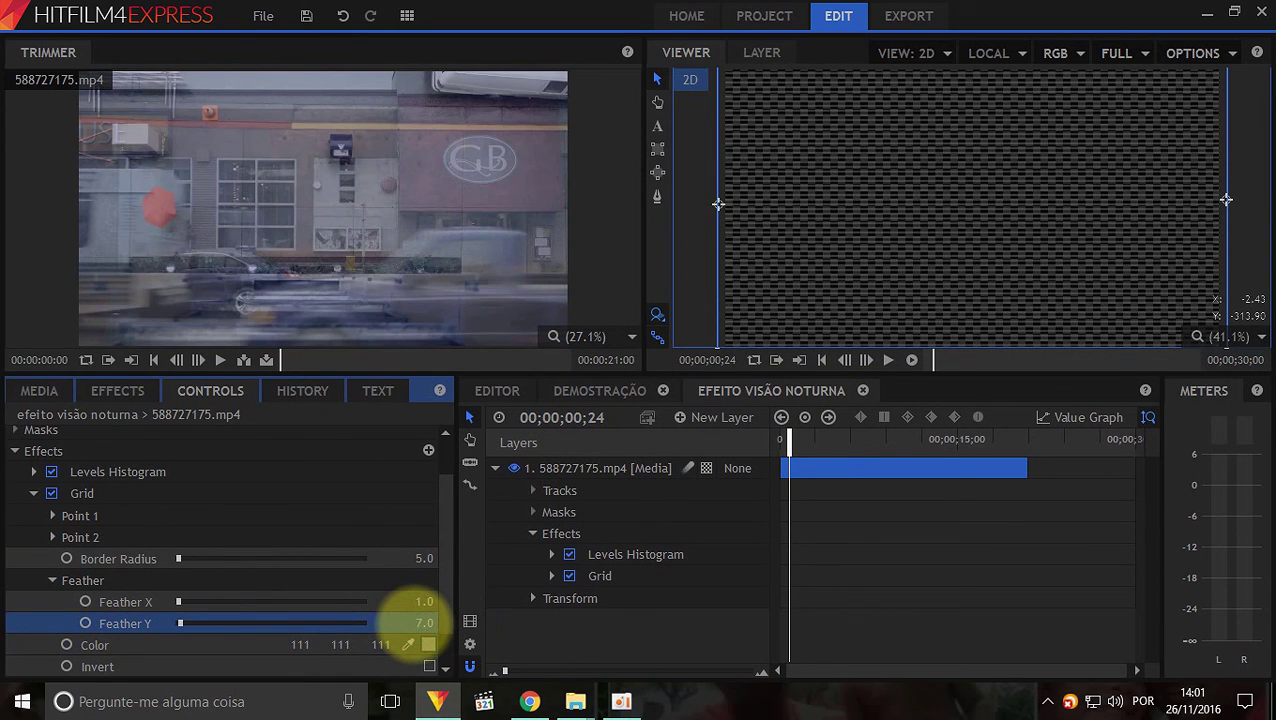
{"action": "mouse_move", "coordinate": [415, 624]}
{"action": "left_mouse_down"}
{"action": "mouse_move", "coordinate": [484, 632]}
{"action": "mouse_move", "coordinate": [372, 630]}
{"action": "mouse_move", "coordinate": [412, 626]}
{"action": "left_mouse_up"}
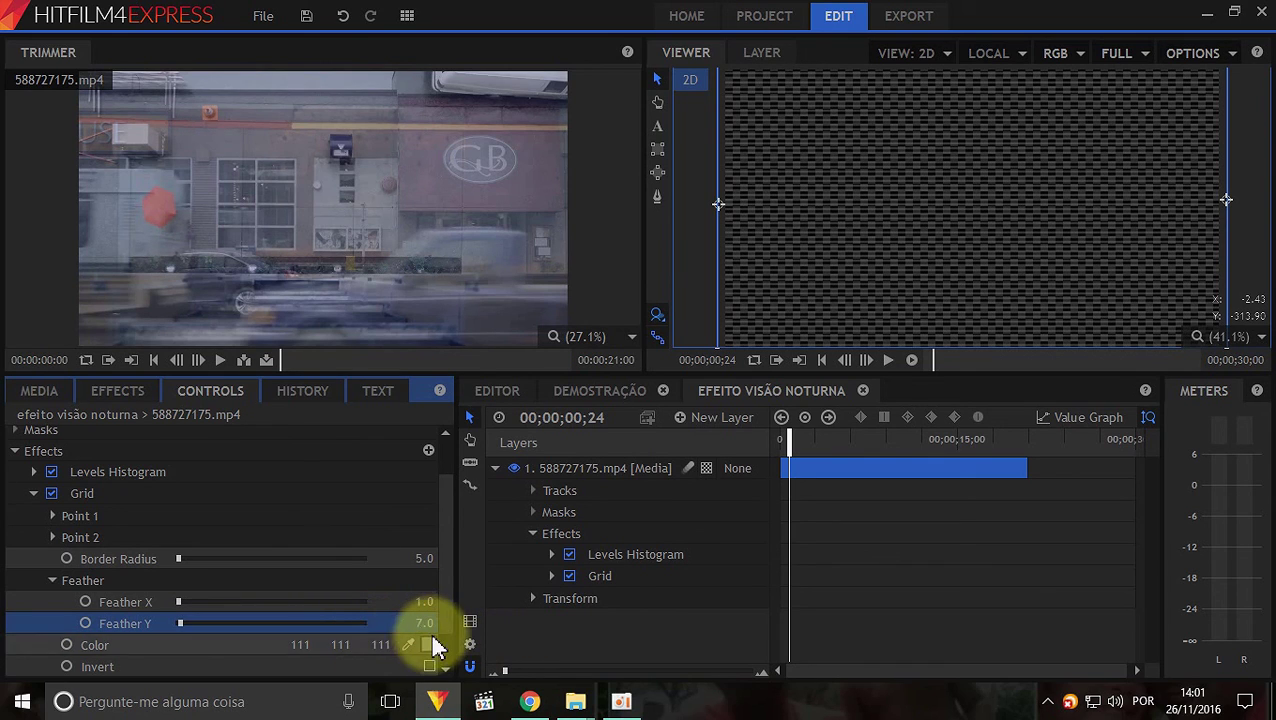
{"action": "scroll", "coordinate": [433, 643], "scroll_direction": "down", "scroll_amount": 1}
{"action": "left_click", "coordinate": [418, 580]}
{"action": "left_click_drag", "start_coordinate": [418, 580], "coordinate": [421, 580]}
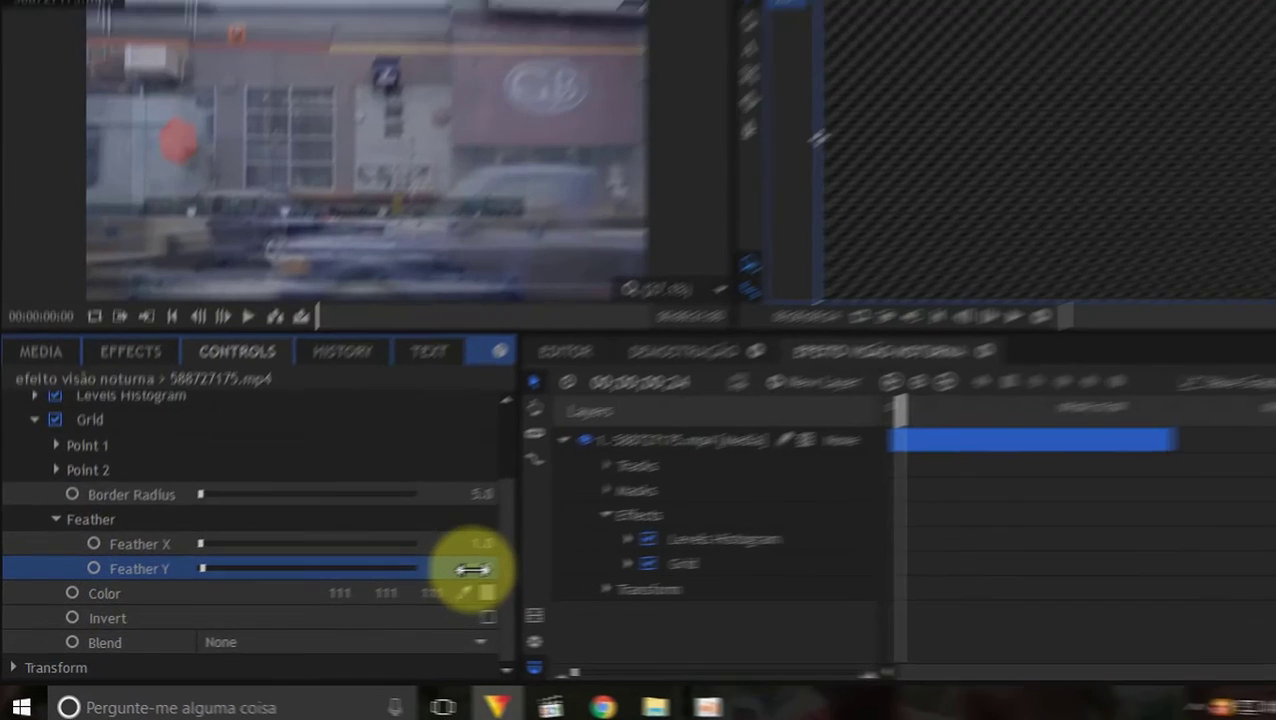
{"action": "left_click_drag", "start_coordinate": [420, 581], "coordinate": [334, 624]}
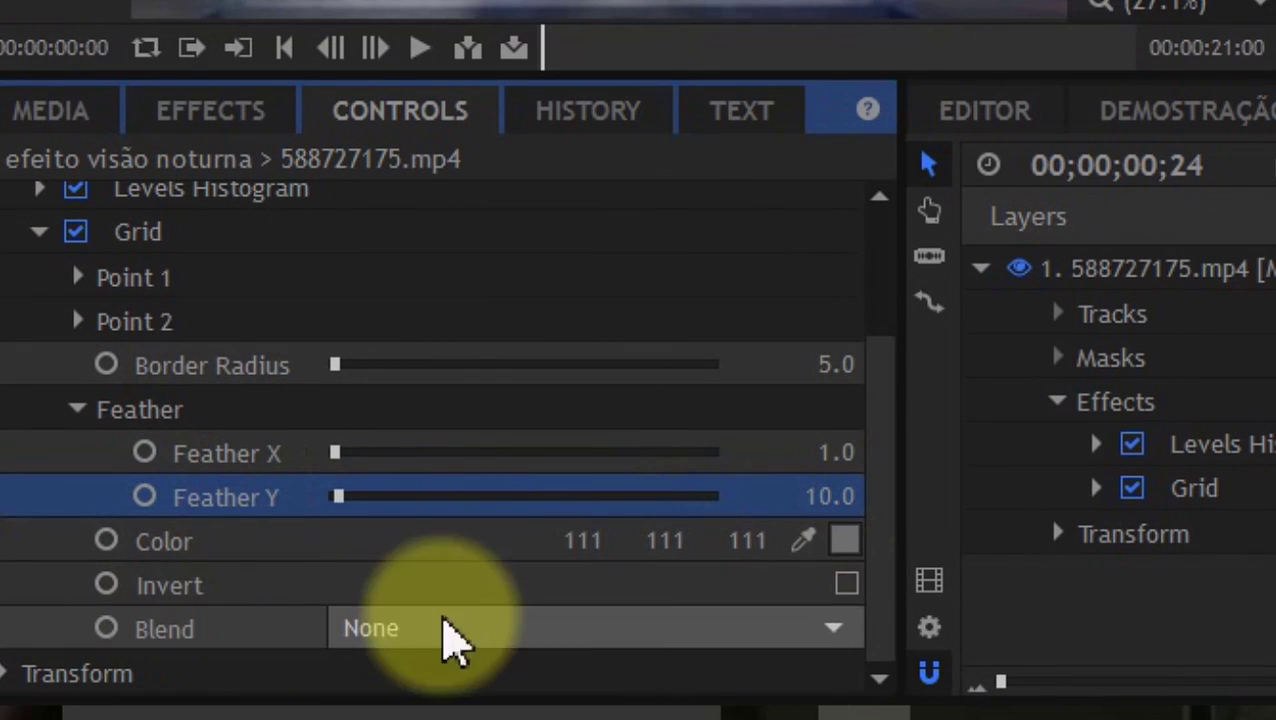
{"action": "left_click", "coordinate": [448, 640]}
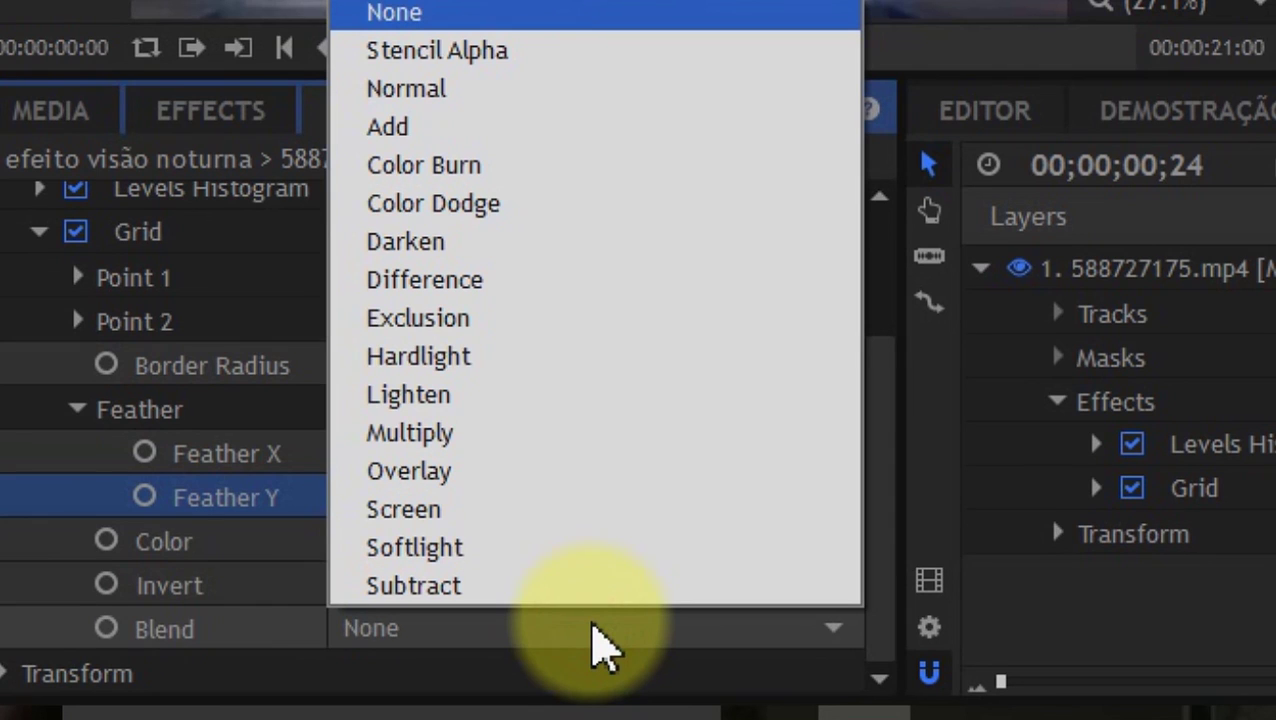
{"action": "left_click", "coordinate": [558, 200]}
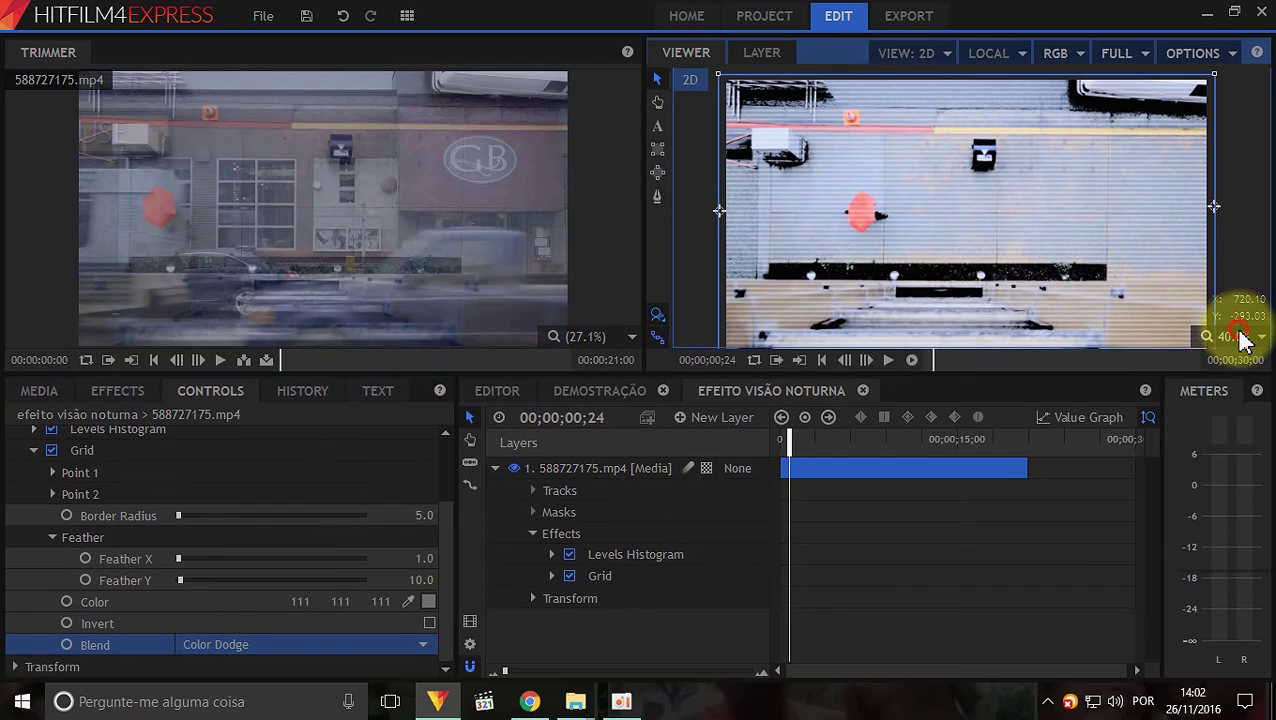
Step: Find the Hue Colorize effect and apply it to the 588727175.mp4 layer after the Grid effect
{"action": "left_click", "coordinate": [1266, 467]}
{"action": "left_click", "coordinate": [1240, 562]}
{"action": "left_click", "coordinate": [880, 177]}
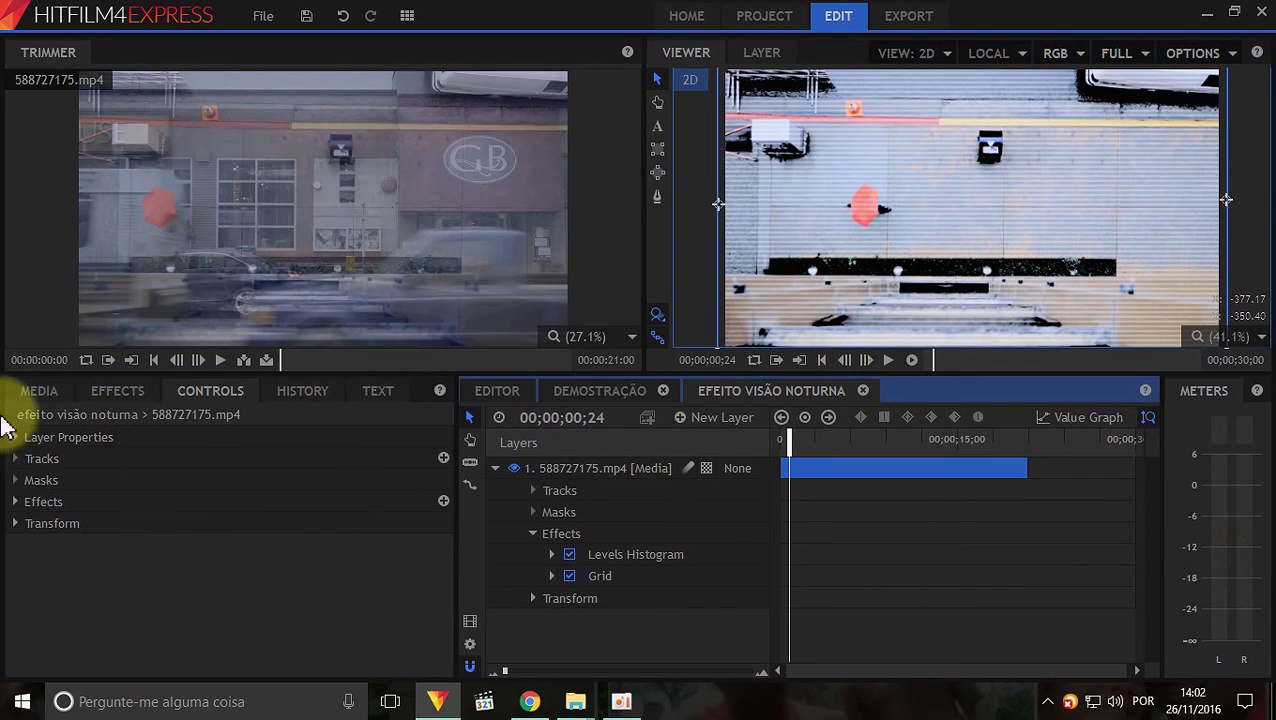
{"action": "left_click", "coordinate": [128, 392]}
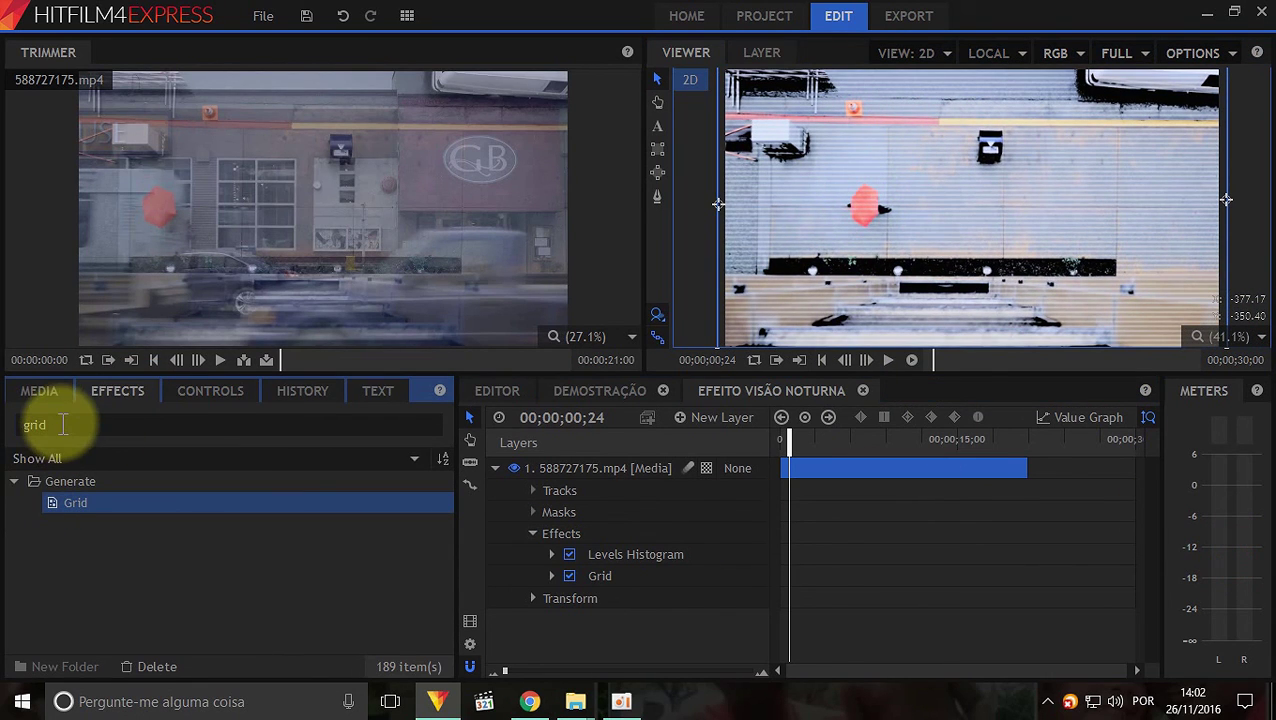
{"action": "left_click_drag", "start_coordinate": [58, 424], "coordinate": [3, 424]}
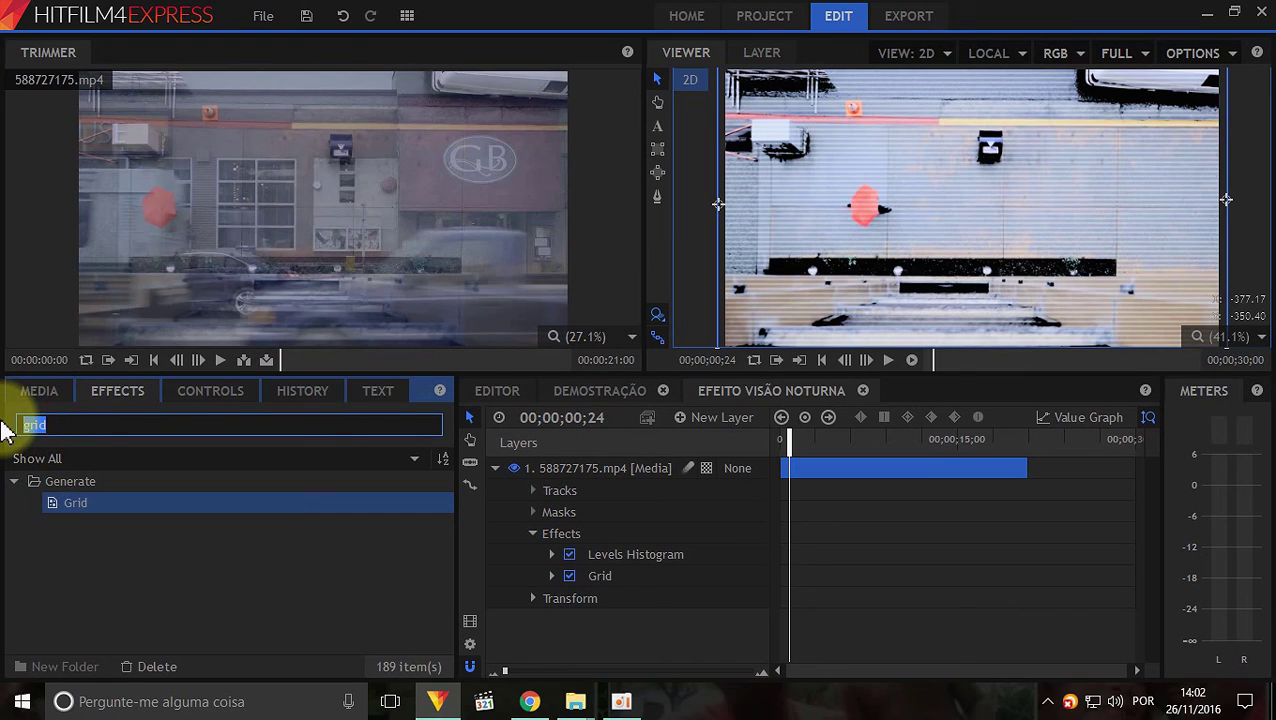
{"action": "type", "text": "hue"}
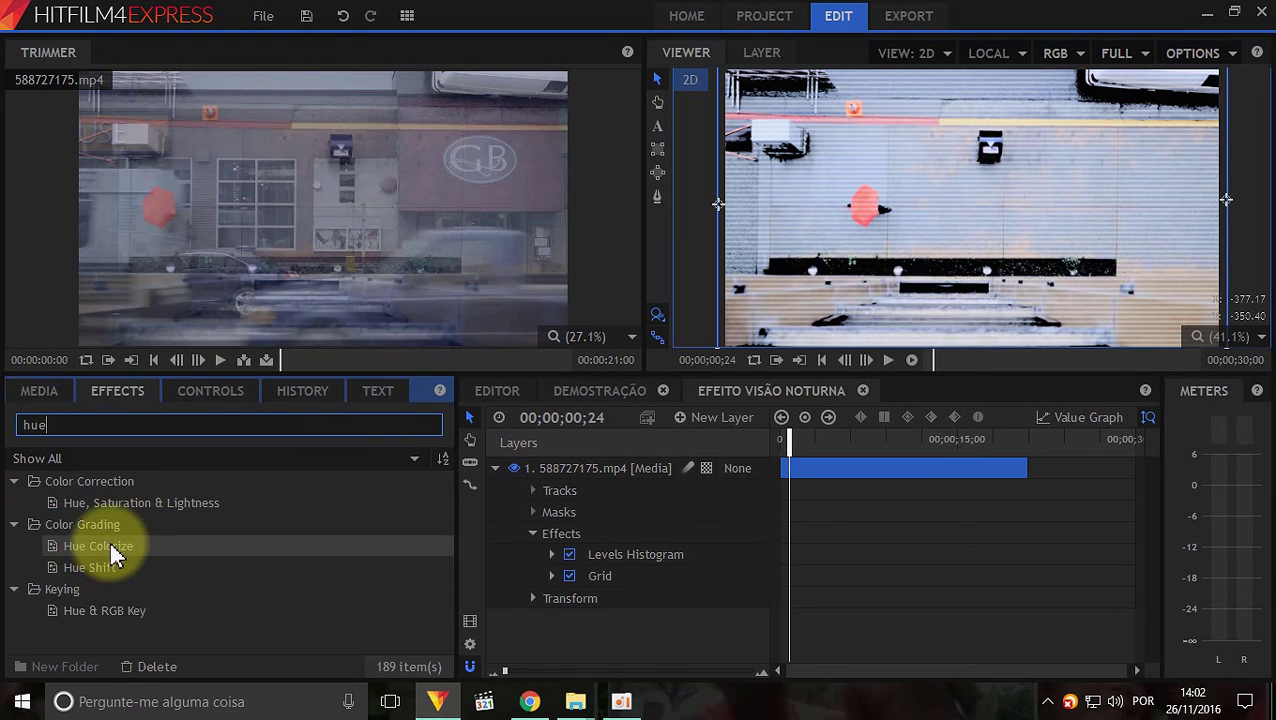
{"action": "left_click_drag", "start_coordinate": [112, 549], "coordinate": [614, 596]}
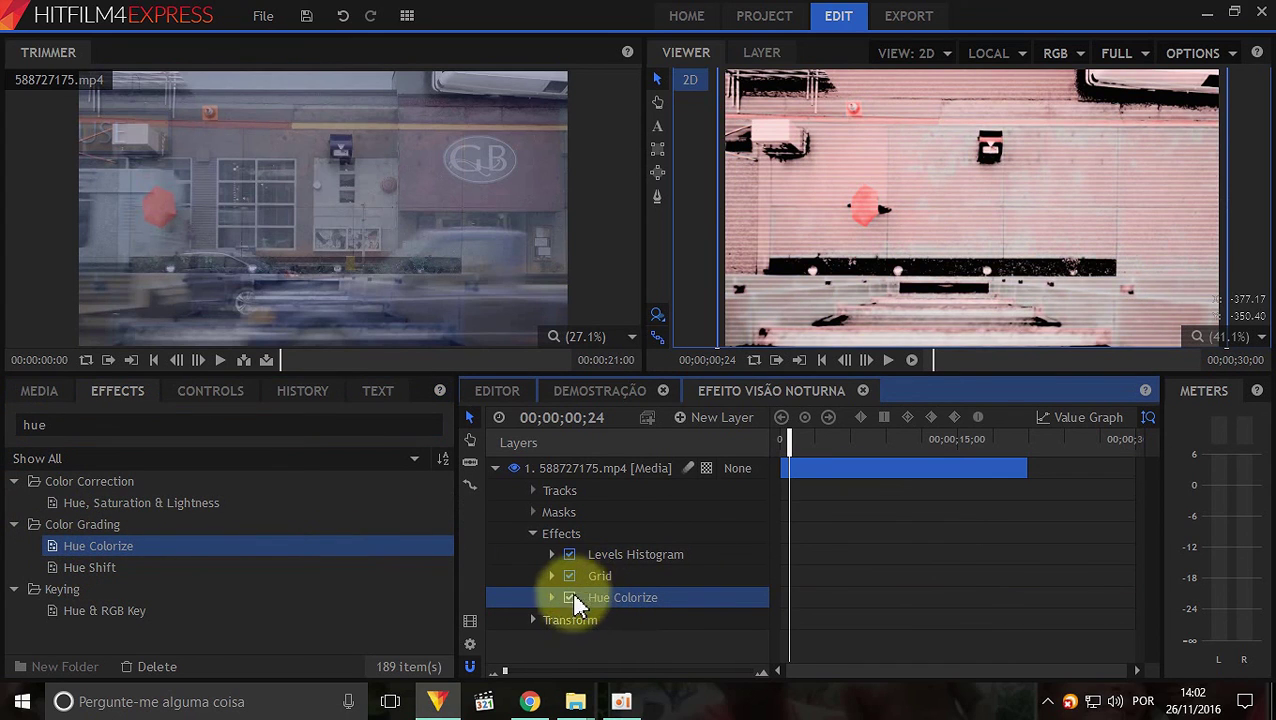
{"action": "left_click", "coordinate": [550, 598]}
{"action": "left_click", "coordinate": [550, 598]}
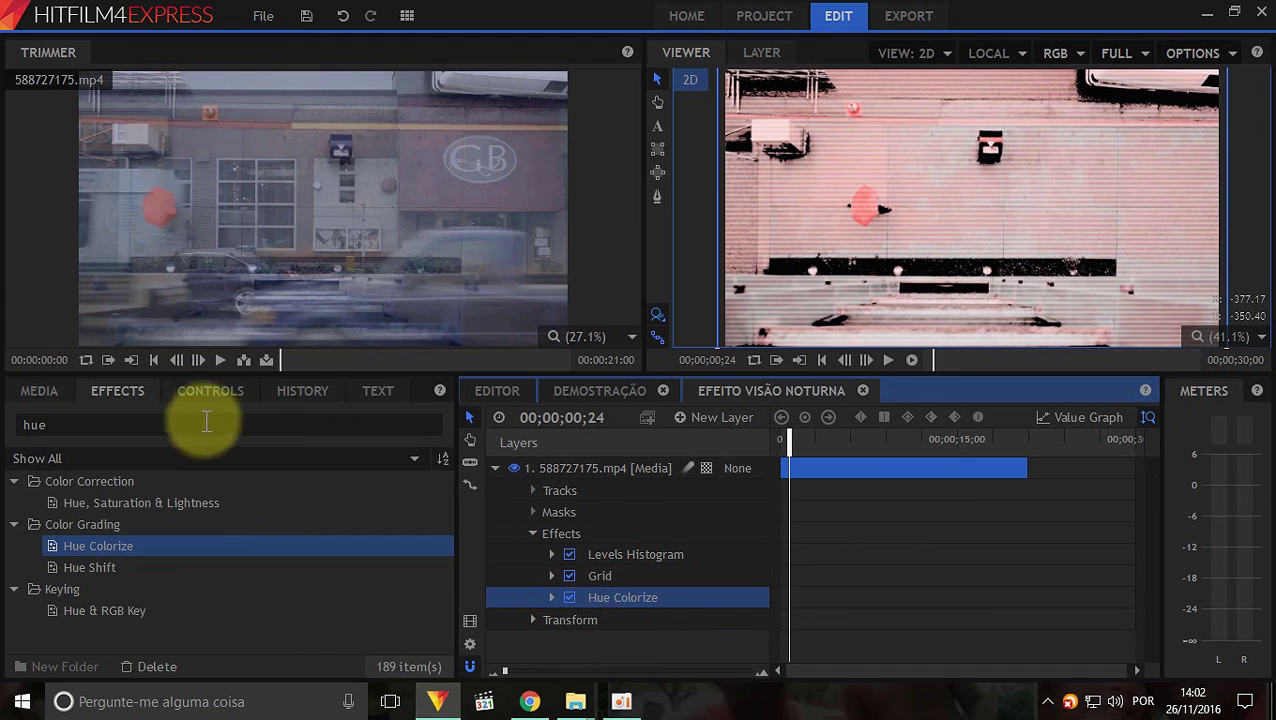
Step: Set Hue Colorize's Hue to 127, Saturation to 100 and Lightness to -50
{"action": "left_click", "coordinate": [210, 392]}
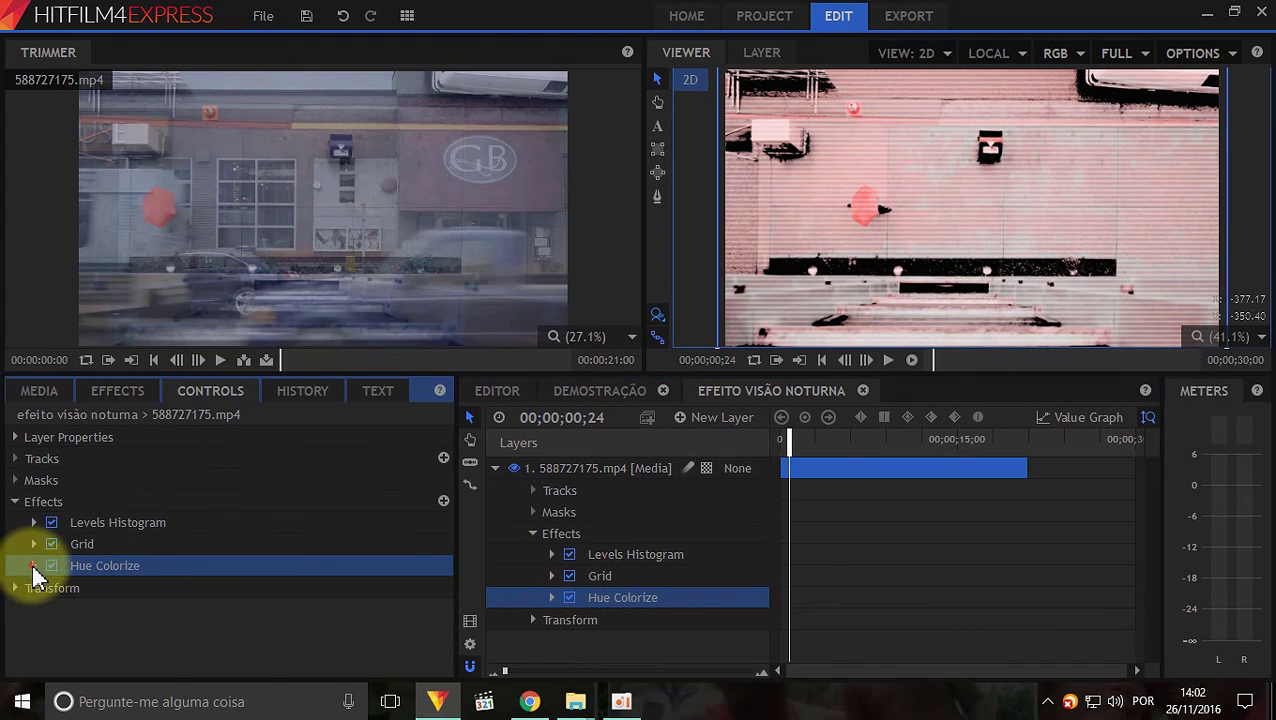
{"action": "left_click", "coordinate": [34, 566]}
{"action": "scroll", "coordinate": [120, 600], "scroll_direction": "down", "scroll_amount": 1}
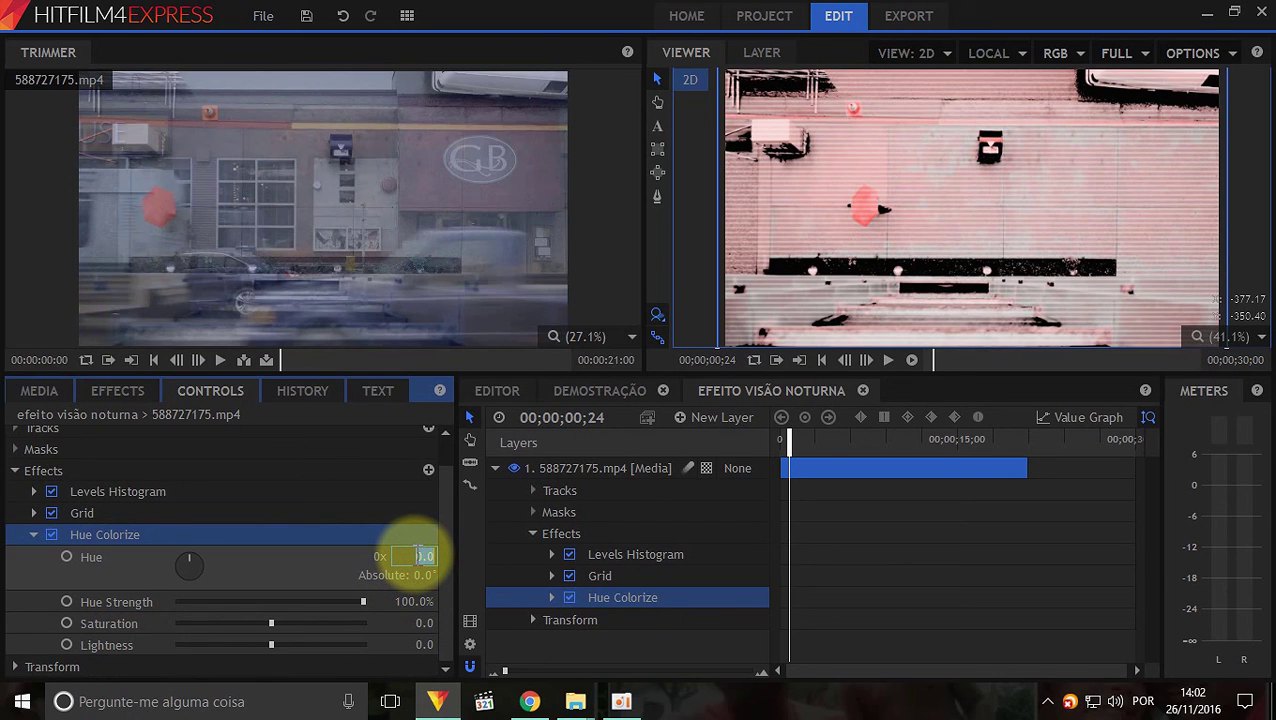
{"action": "key", "text": "Return"}
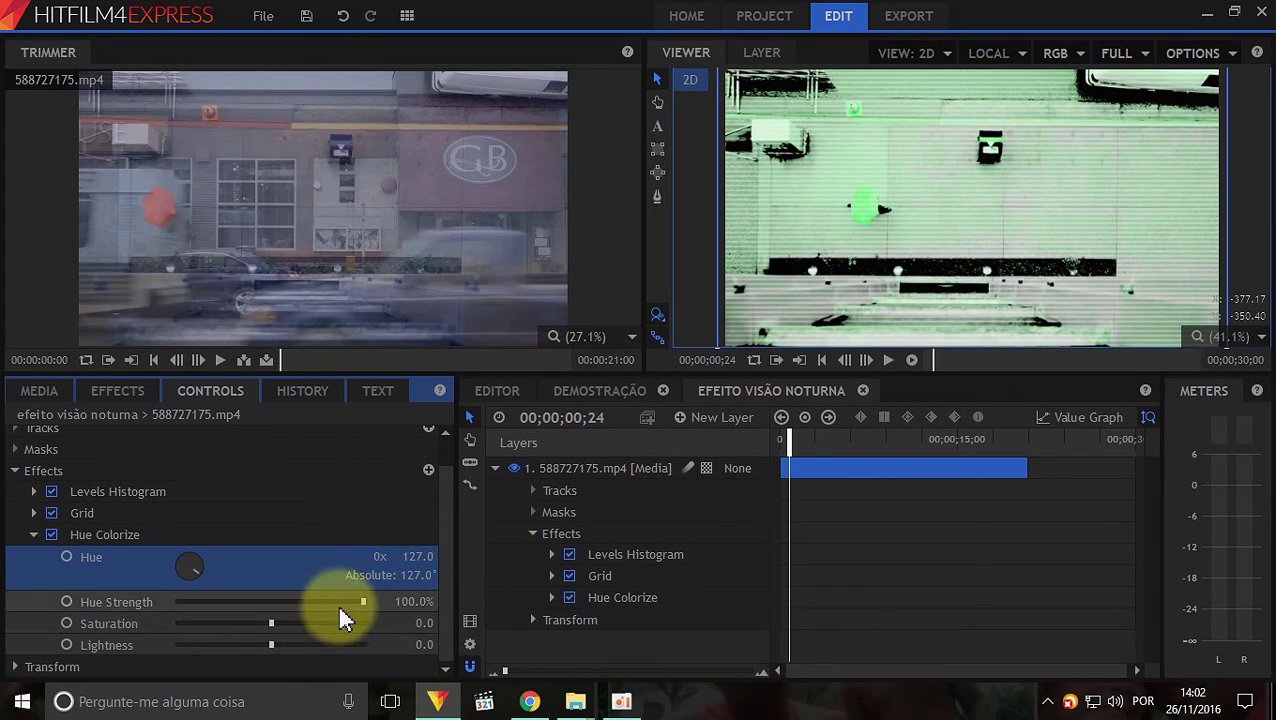
{"action": "left_click_drag", "start_coordinate": [271, 624], "coordinate": [360, 626]}
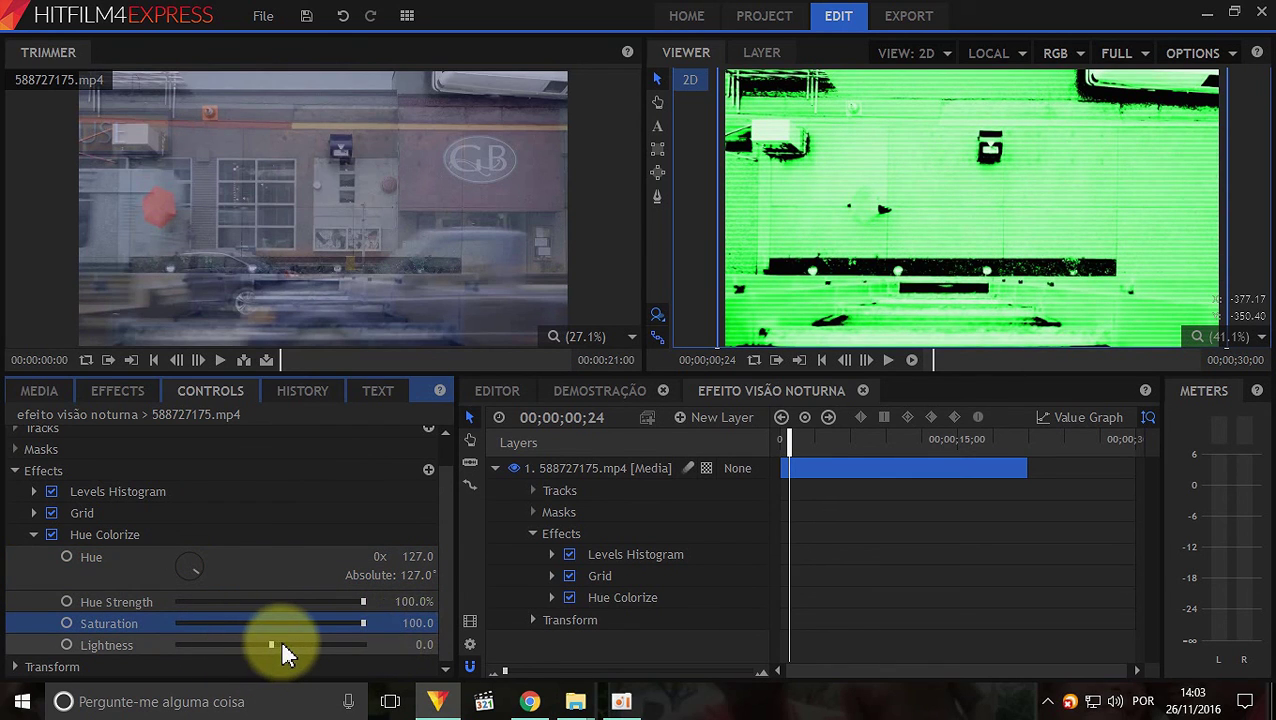
{"action": "left_click_drag", "start_coordinate": [269, 645], "coordinate": [221, 648]}
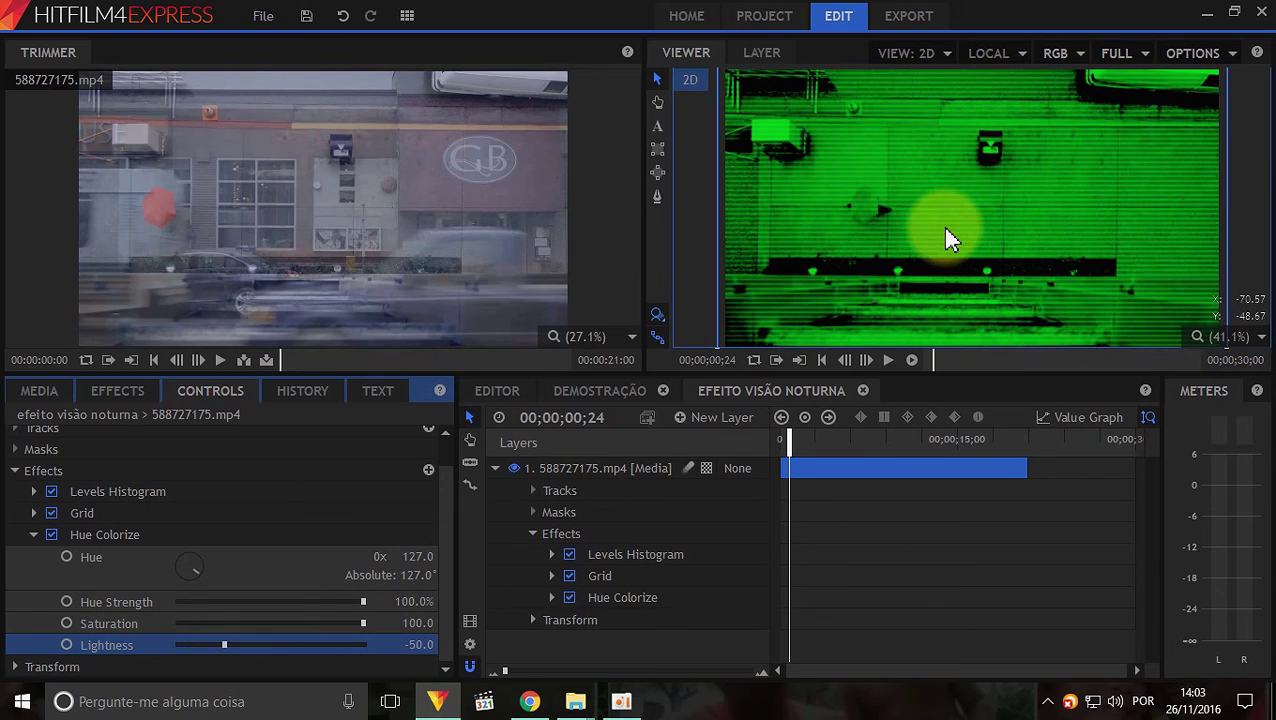
Step: Clear the effects search and create a new folder named meus efeitos inside Presets
{"action": "left_click", "coordinate": [117, 390]}
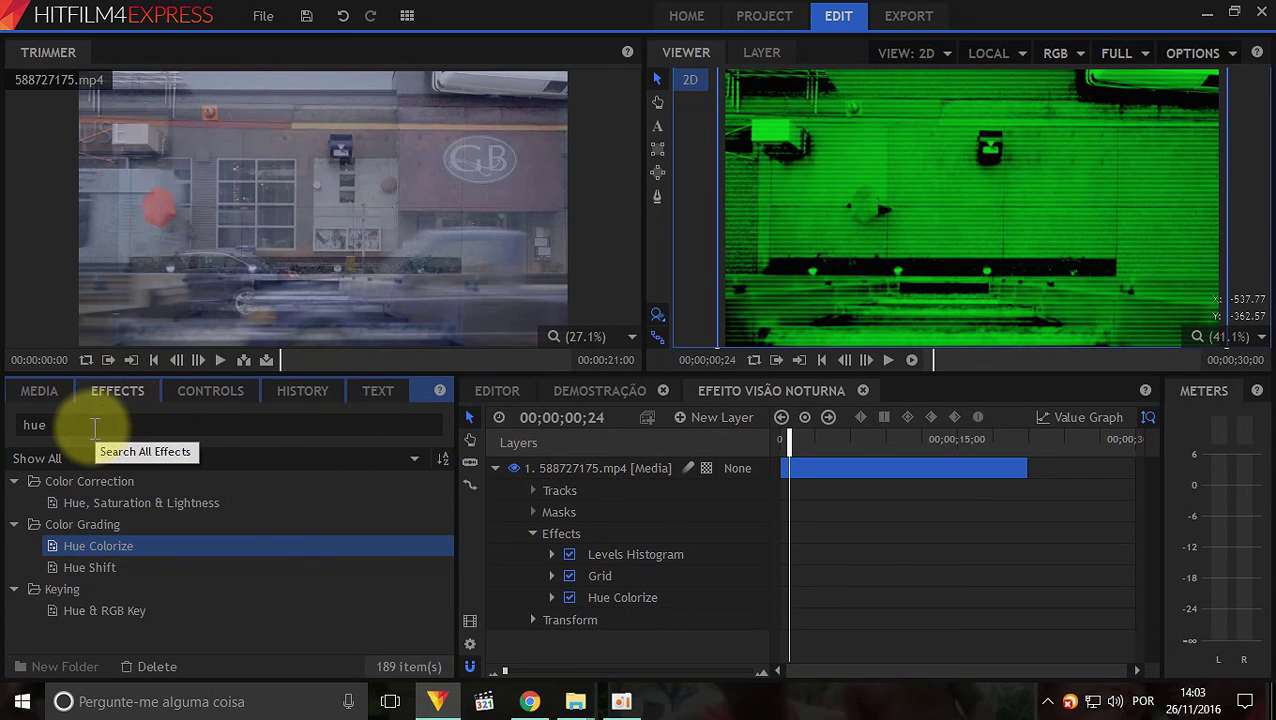
{"action": "left_click_drag", "start_coordinate": [80, 428], "coordinate": [5, 425]}
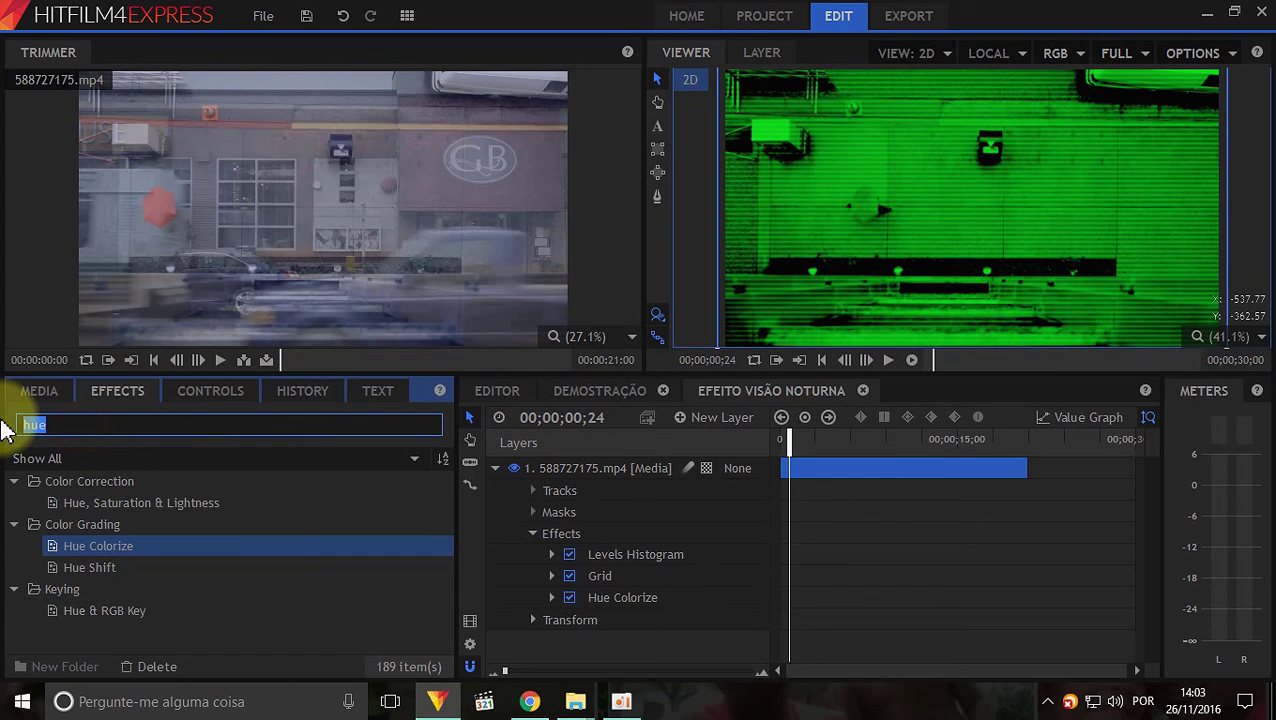
{"action": "key", "text": "BackSpace"}
{"action": "scroll", "coordinate": [100, 598], "scroll_direction": "down", "scroll_amount": 8}
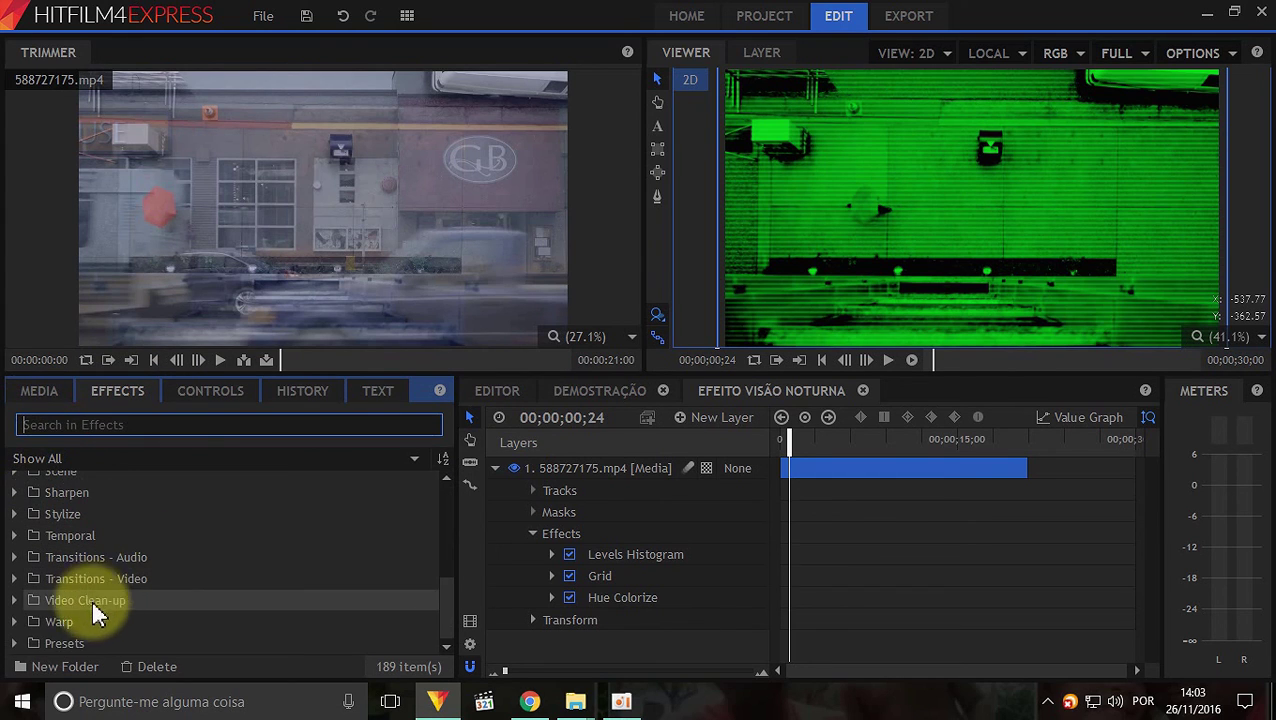
{"action": "left_click", "coordinate": [14, 643]}
{"action": "scroll", "coordinate": [108, 607], "scroll_direction": "down", "scroll_amount": 3}
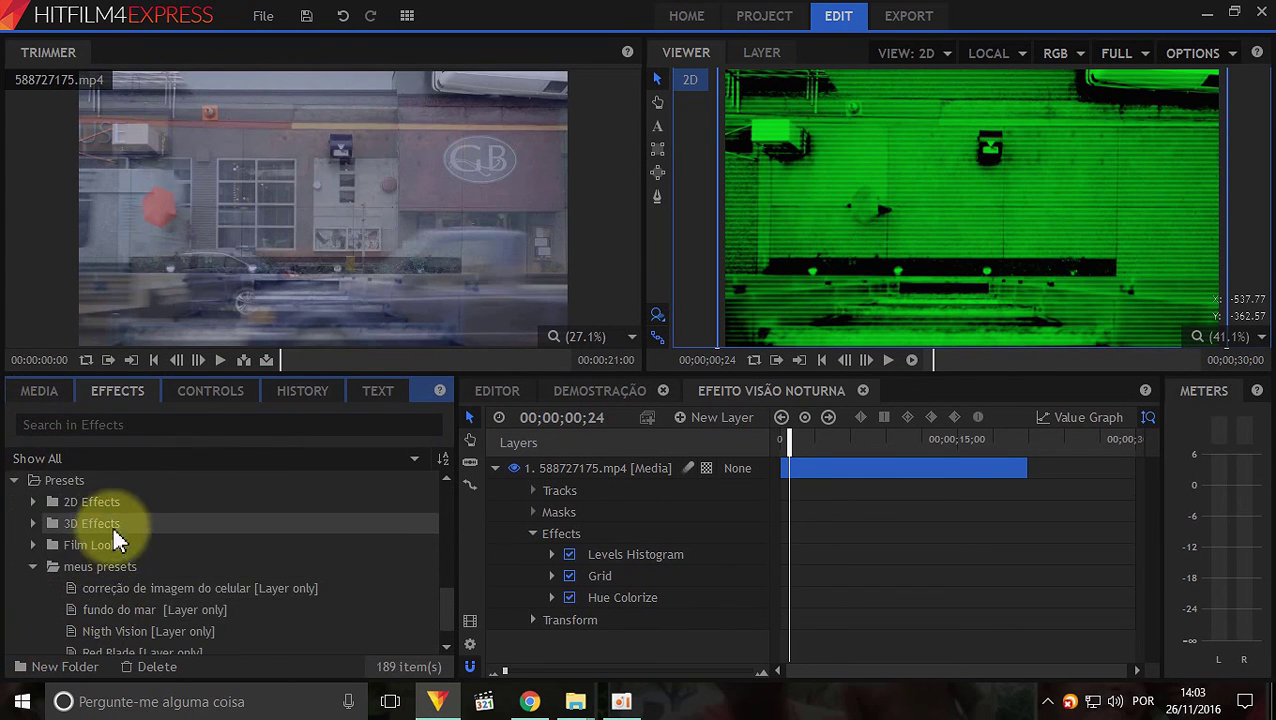
{"action": "left_click", "coordinate": [33, 566]}
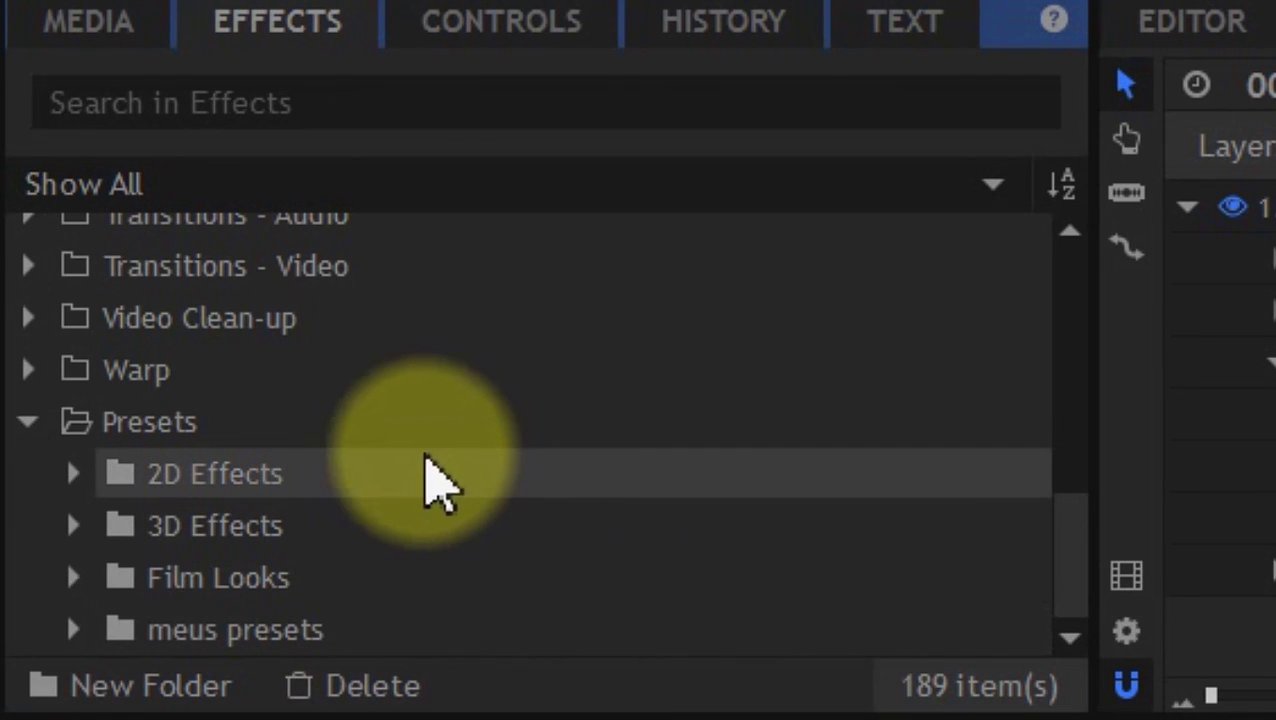
{"action": "right_click", "coordinate": [398, 424]}
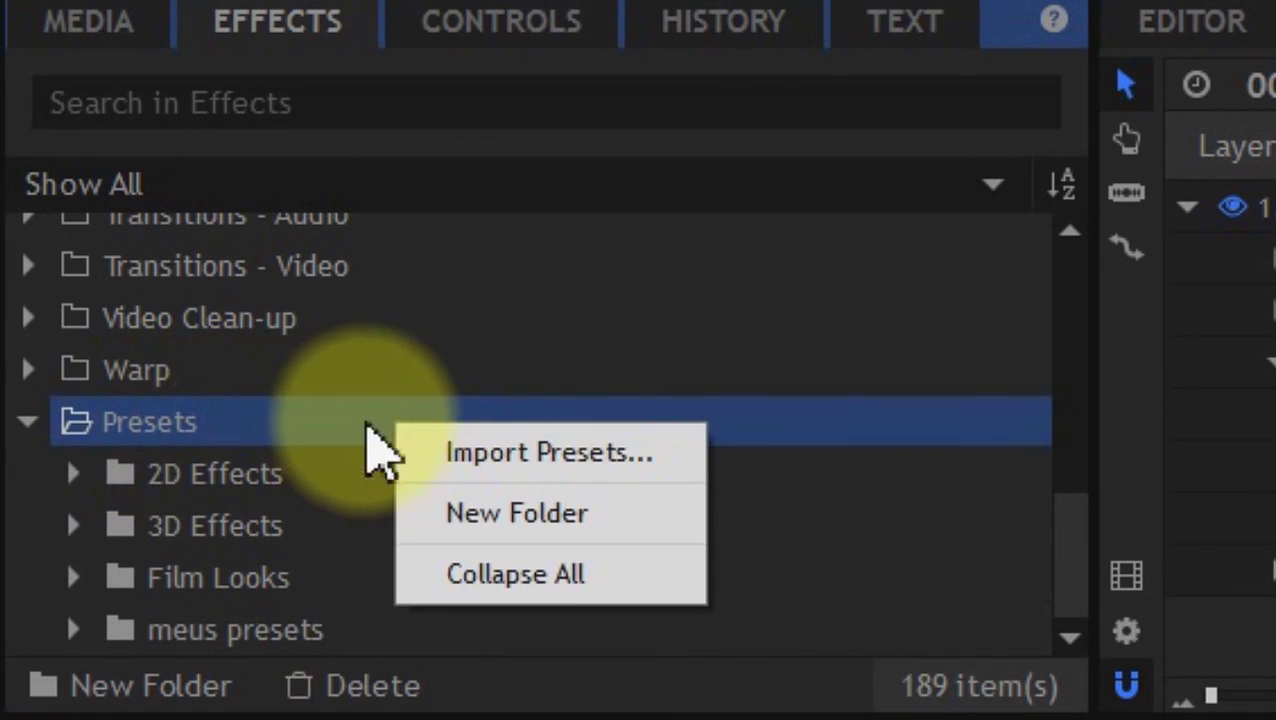
{"action": "left_click", "coordinate": [527, 535]}
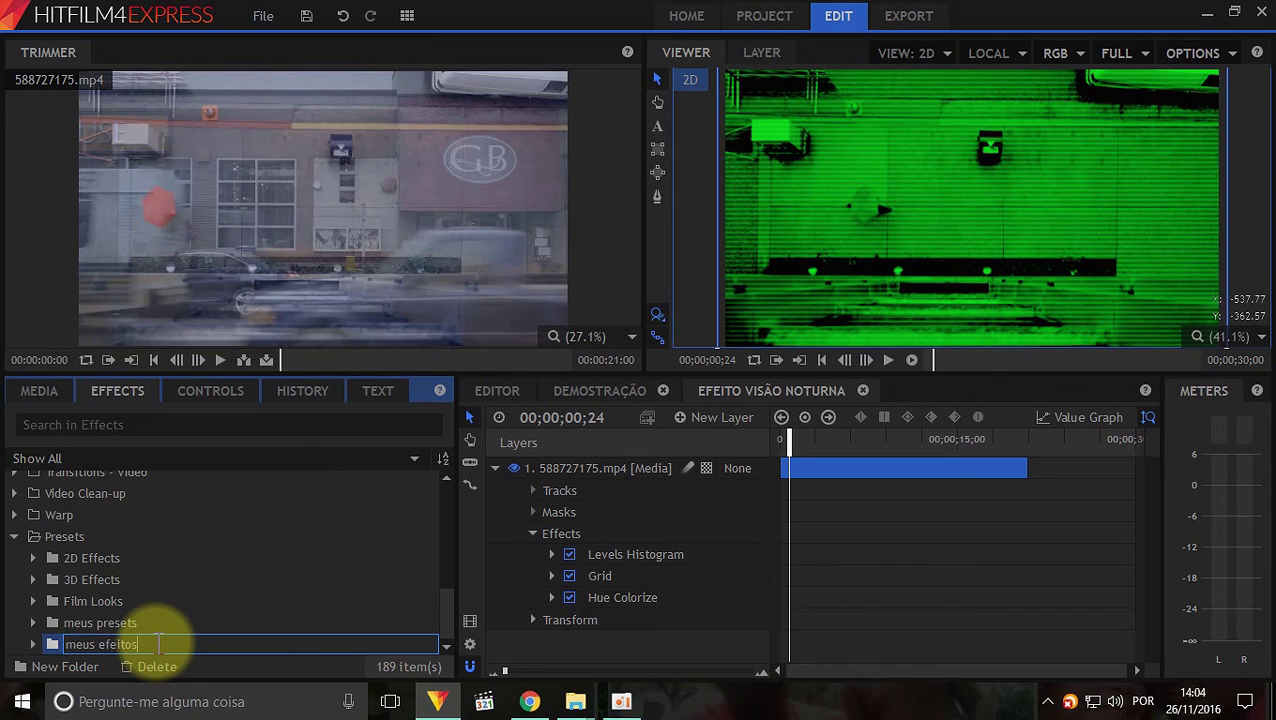
{"action": "key", "text": "Return"}
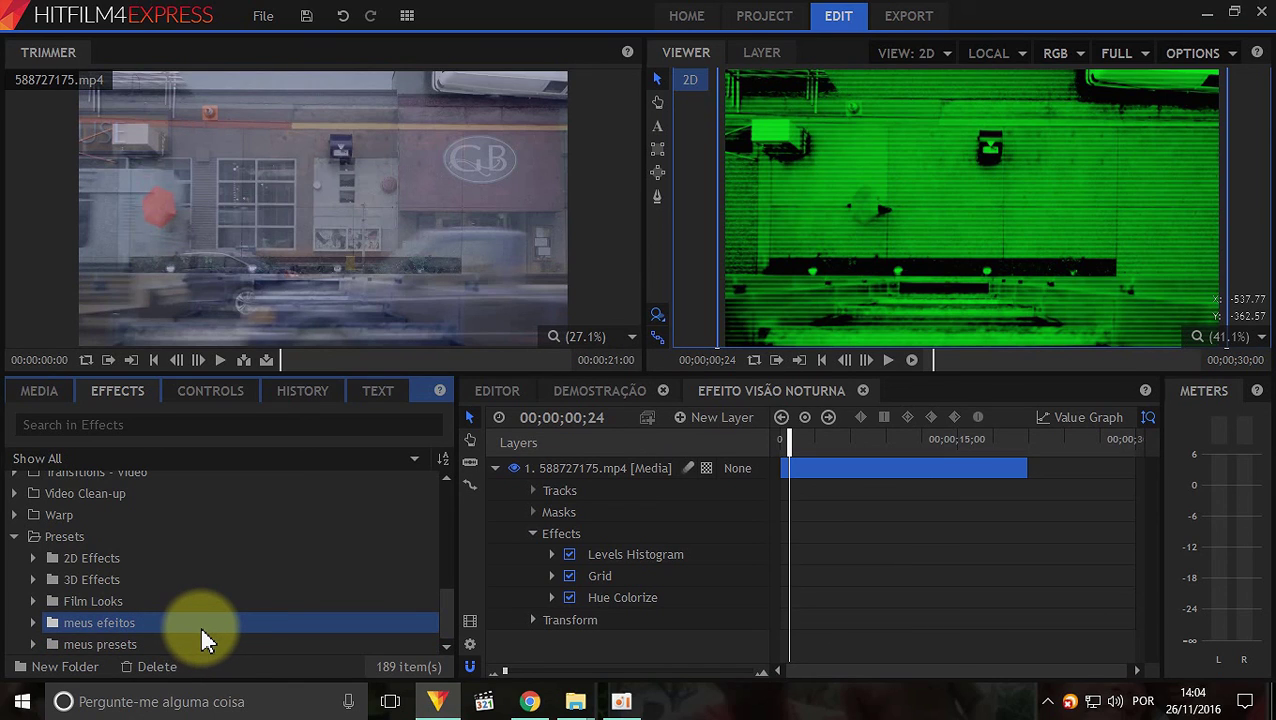
Step: Apply the Vignette 720p preset from the 2D Effects folder to the 588727175.mp4 layer, below Hue Colorize
{"action": "left_click", "coordinate": [33, 558]}
{"action": "scroll", "coordinate": [49, 557], "scroll_direction": "down", "scroll_amount": 2}
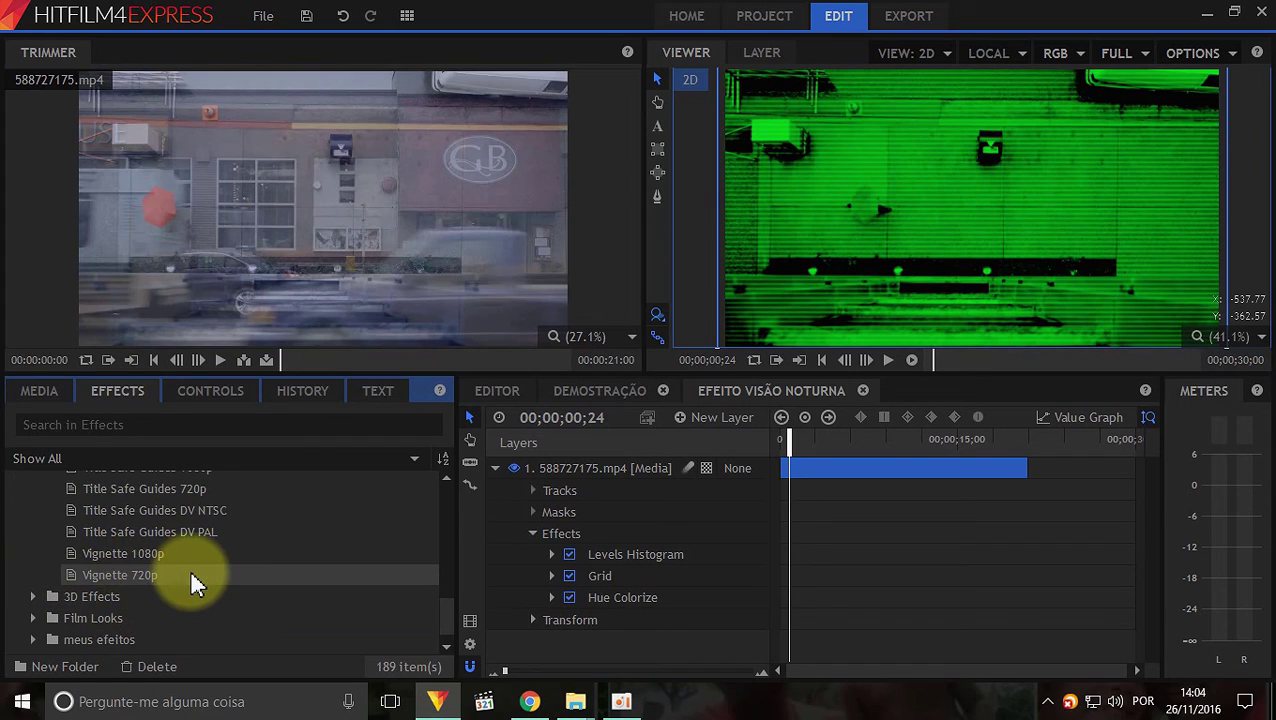
{"action": "left_click", "coordinate": [190, 575]}
{"action": "left_click_drag", "start_coordinate": [191, 574], "coordinate": [607, 613]}
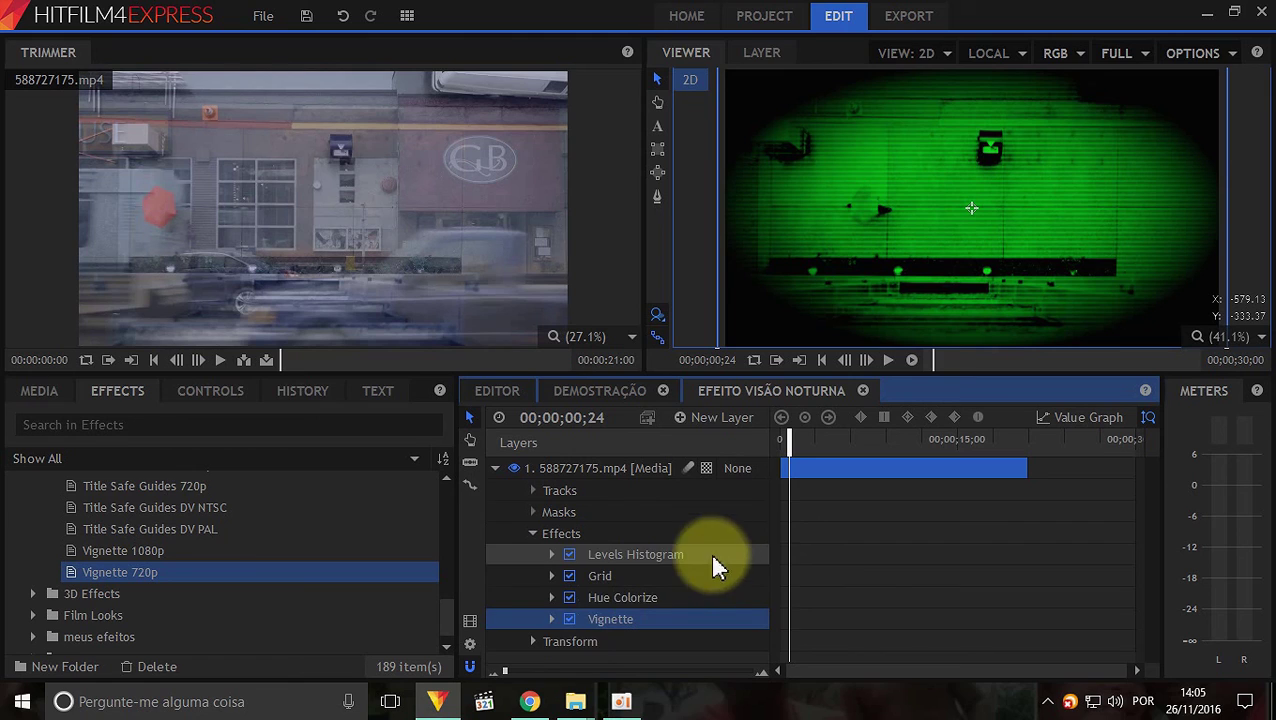
Step: Set the Vignette effect's Height to 1233 px and collapse the layer's effects list
{"action": "left_click", "coordinate": [552, 619]}
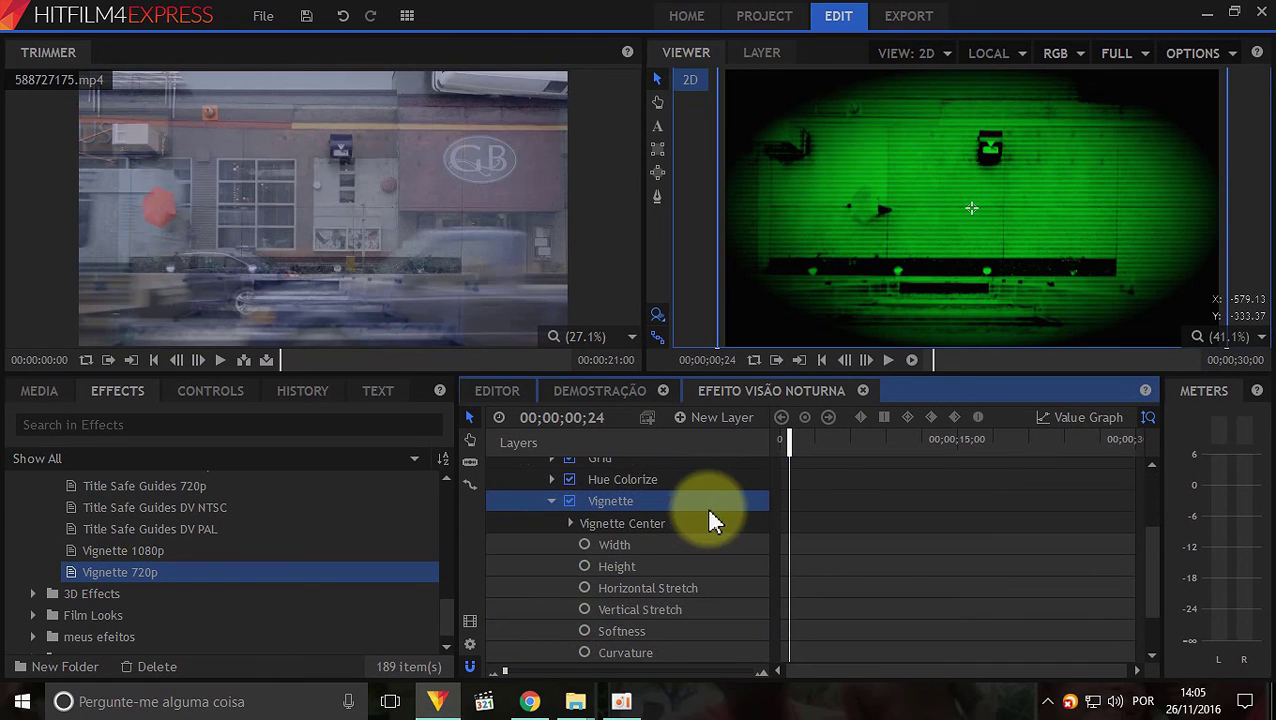
{"action": "left_click_drag", "start_coordinate": [775, 447], "coordinate": [888, 447]}
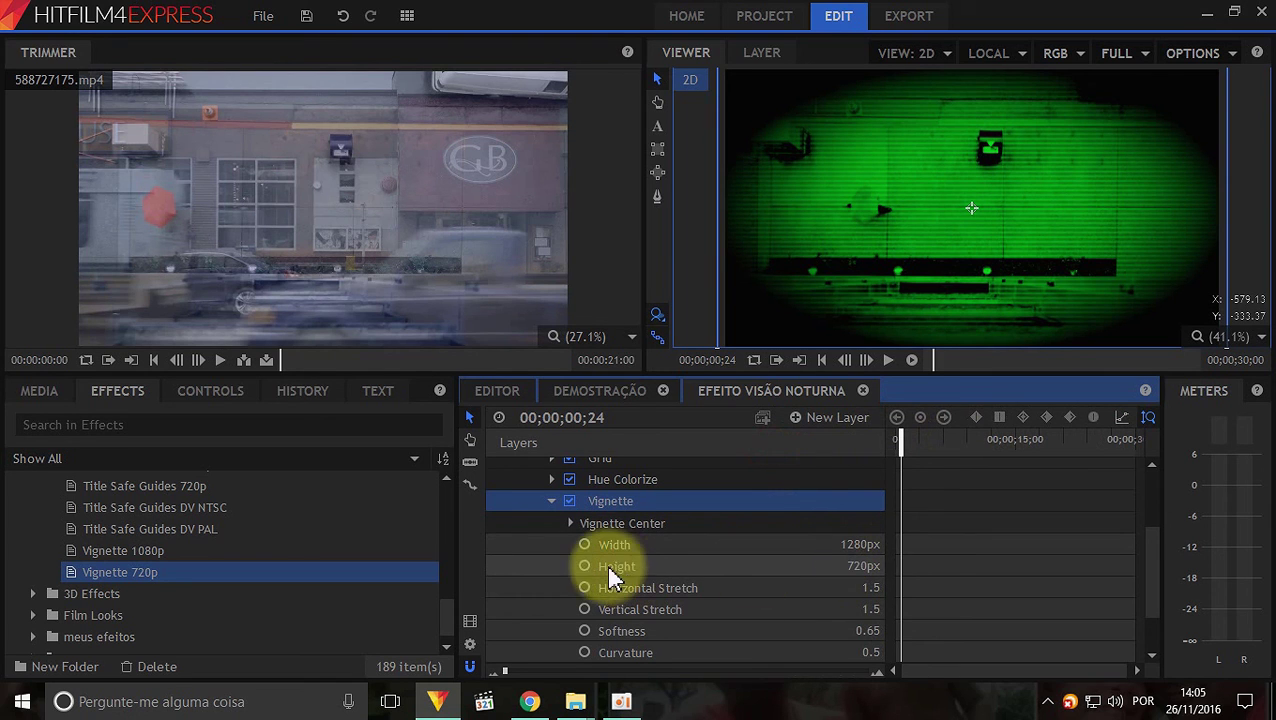
{"action": "left_click_drag", "start_coordinate": [810, 568], "coordinate": [843, 566]}
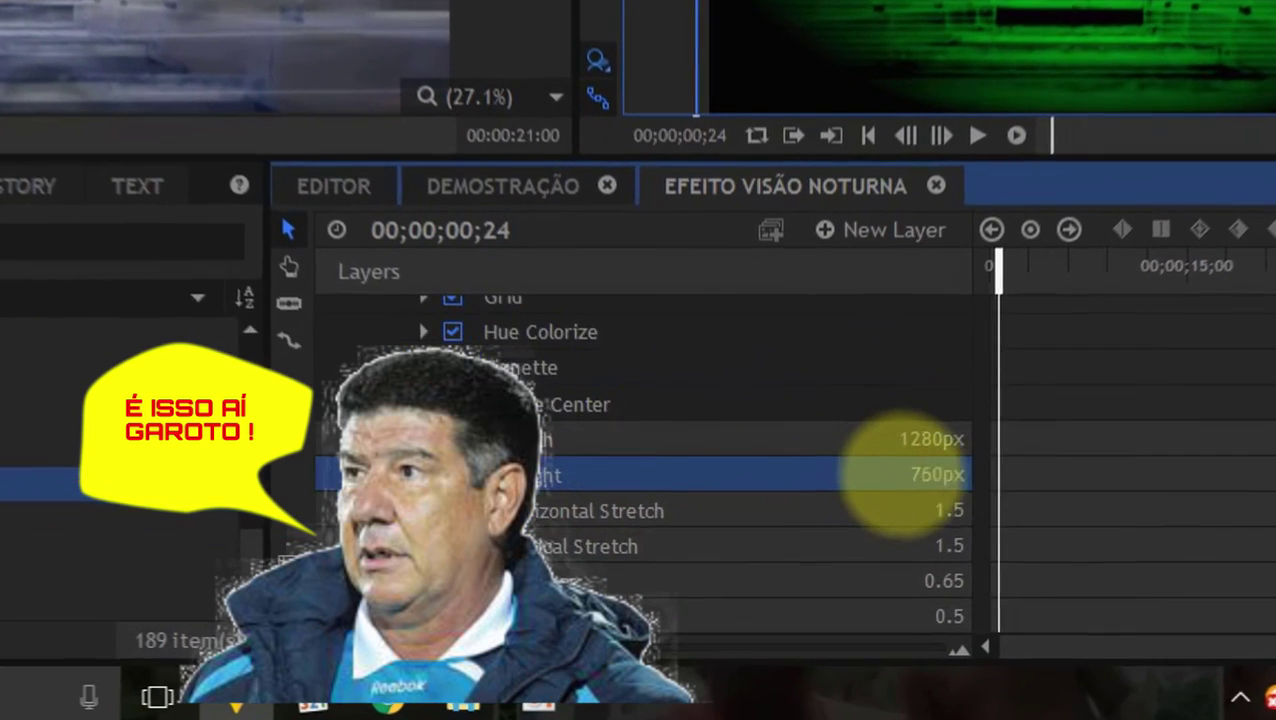
{"action": "left_click_drag", "start_coordinate": [900, 472], "coordinate": [916, 435]}
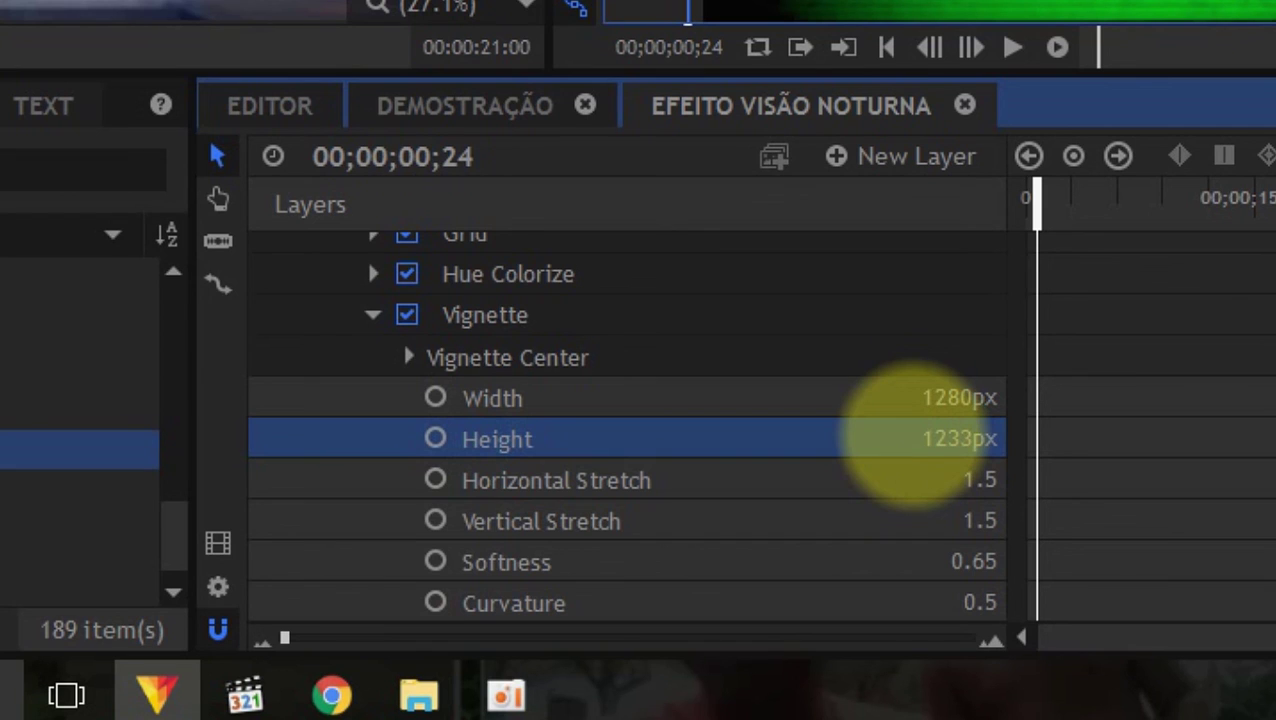
{"action": "scroll", "coordinate": [600, 485], "scroll_direction": "up", "scroll_amount": 1}
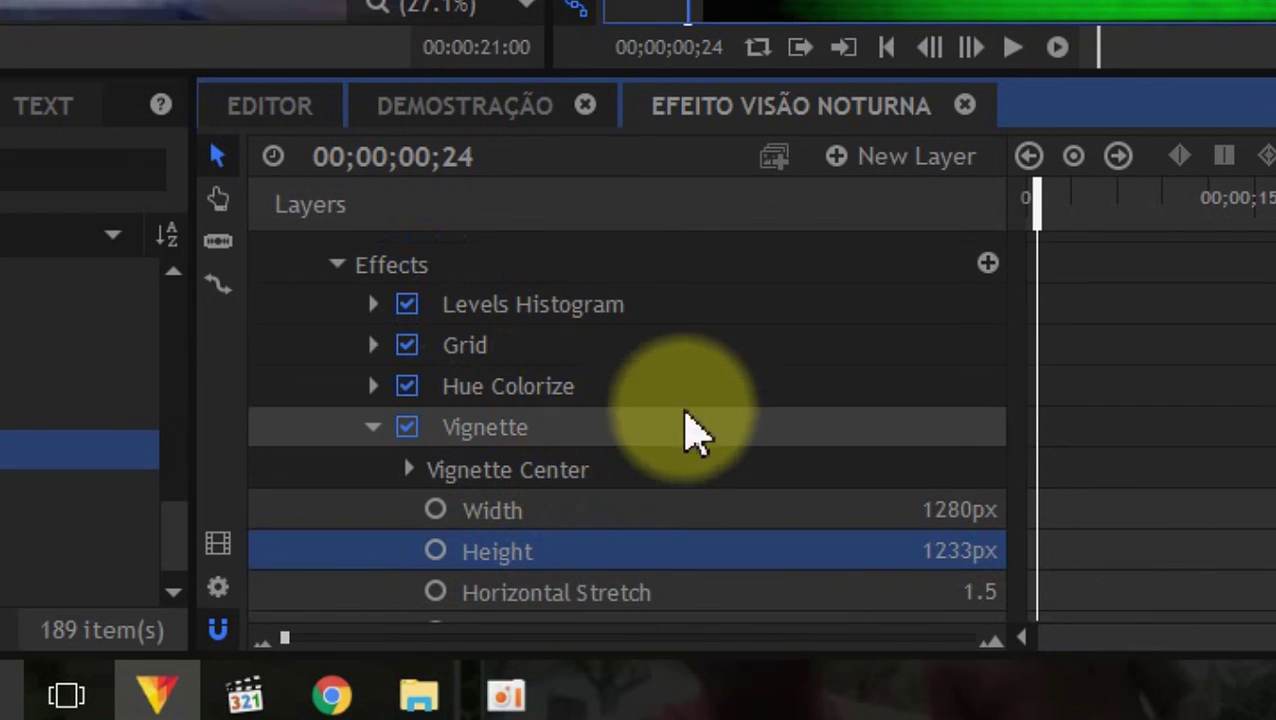
{"action": "scroll", "coordinate": [258, 425], "scroll_direction": "up", "scroll_amount": 1}
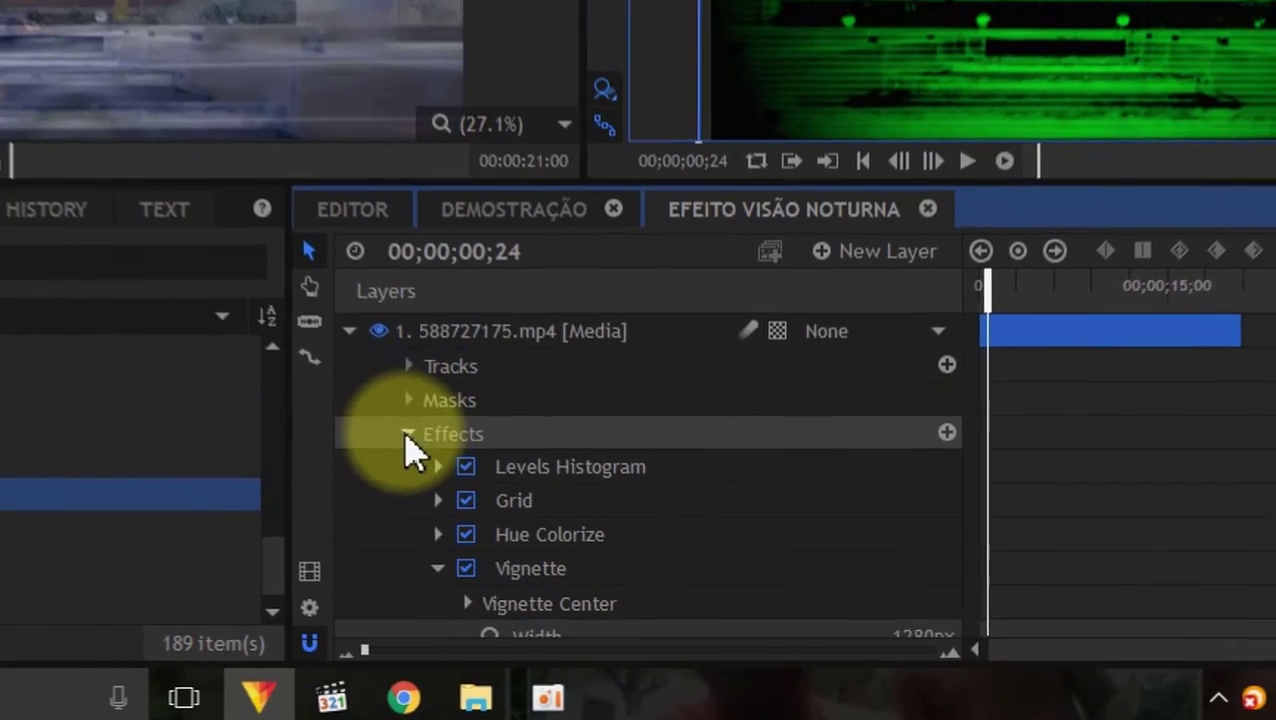
{"action": "left_click", "coordinate": [337, 376]}
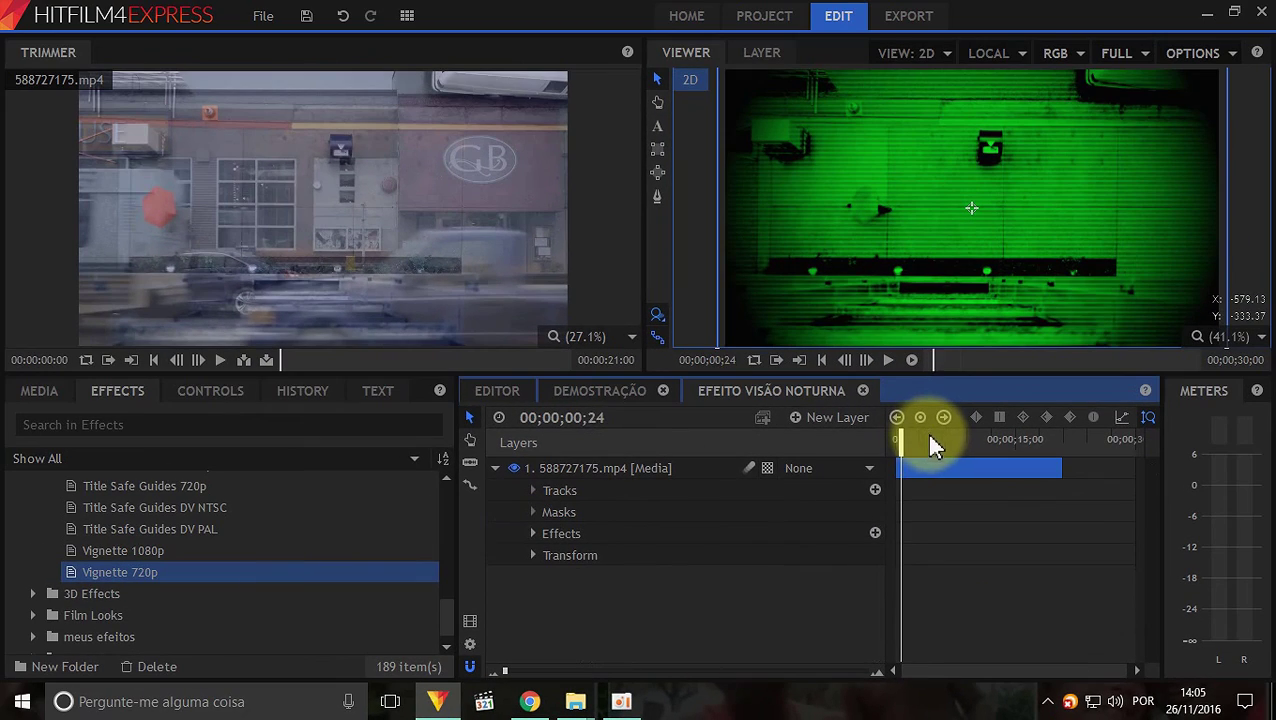
Step: Scrub the composite shot to 00;00;18;05 and examine the night vision look up close and in full frame
{"action": "left_click", "coordinate": [956, 405]}
{"action": "left_click_drag", "start_coordinate": [929, 436], "coordinate": [1028, 440]}
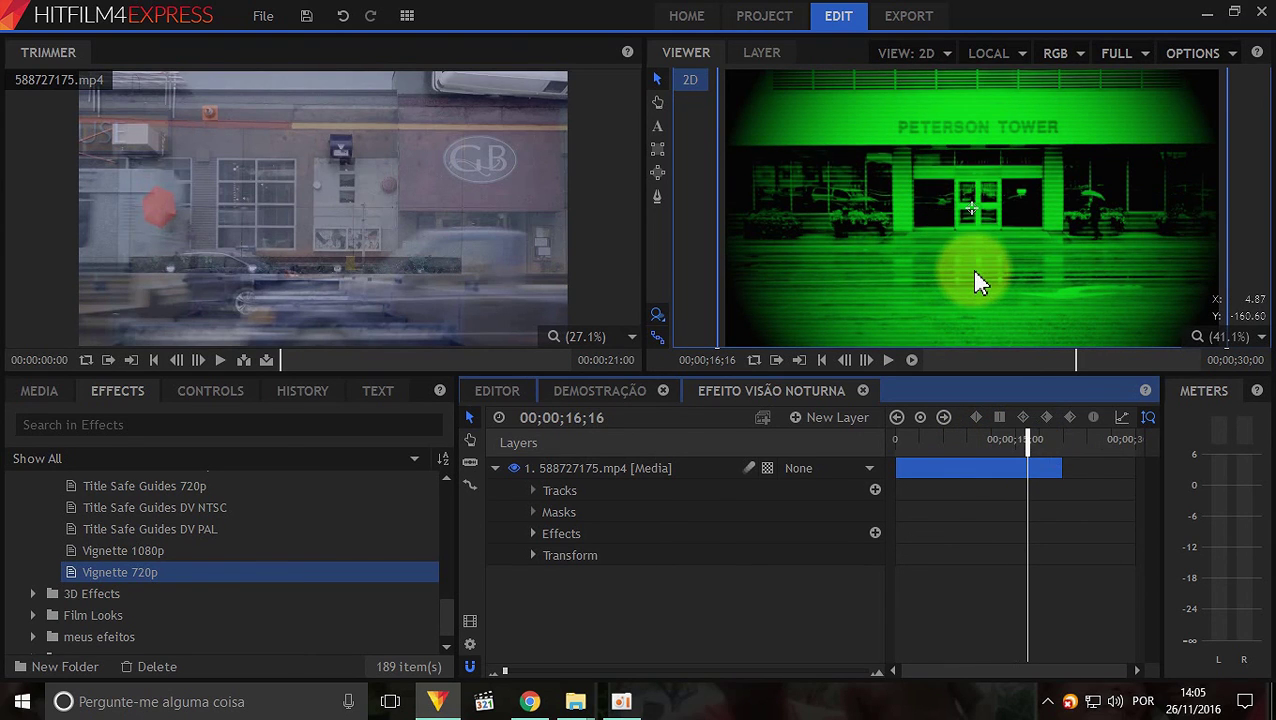
{"action": "left_click", "coordinate": [1042, 440]}
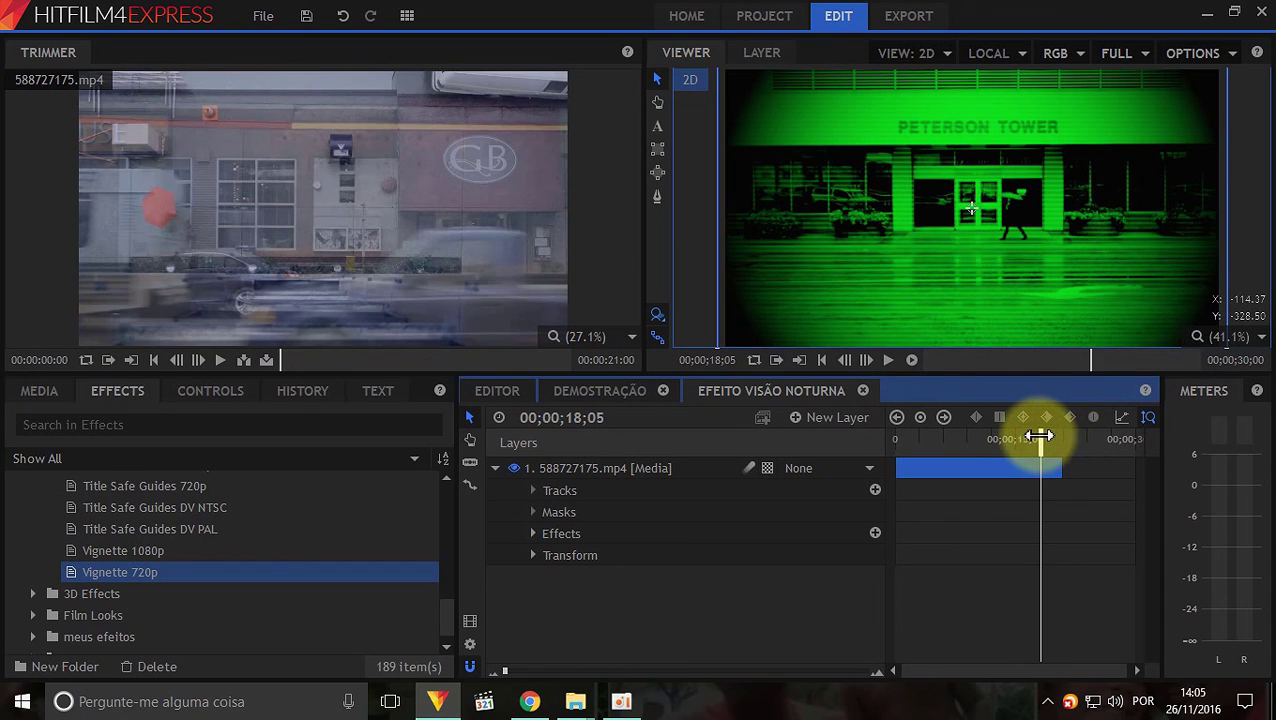
{"action": "scroll", "coordinate": [976, 253], "scroll_direction": "up", "scroll_amount": 2}
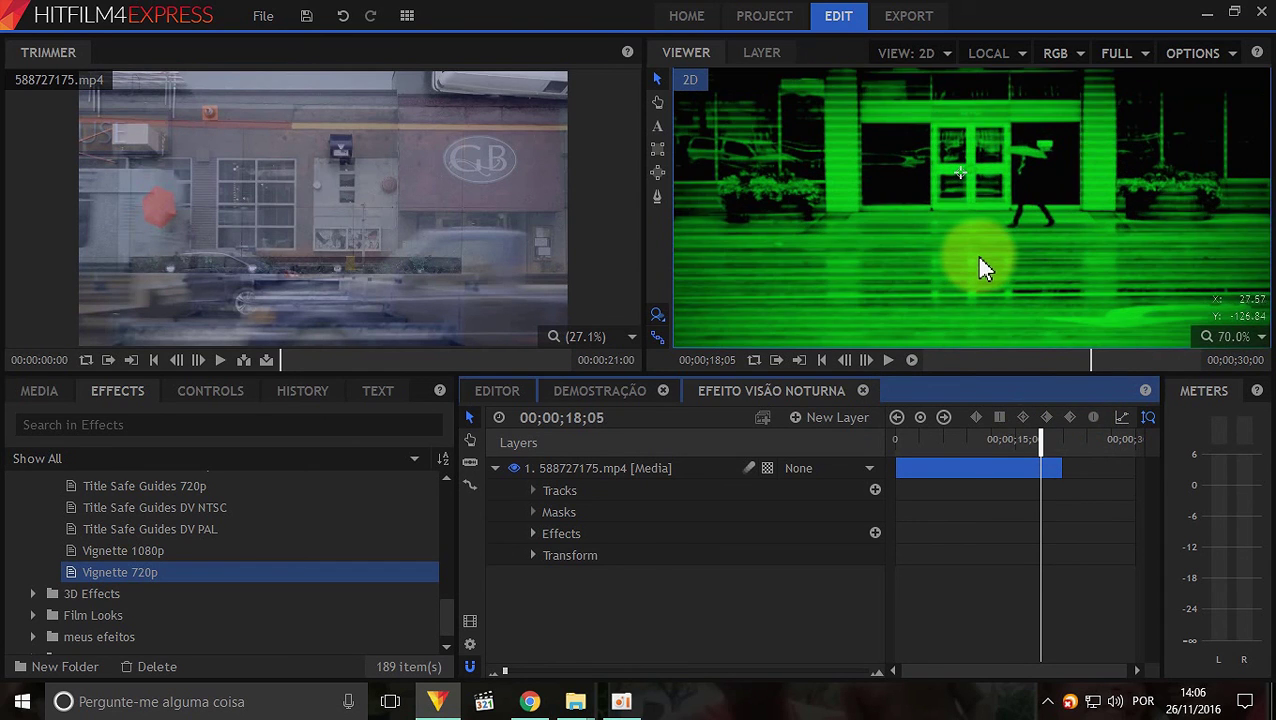
{"action": "scroll", "coordinate": [969, 253], "scroll_direction": "down", "scroll_amount": 3}
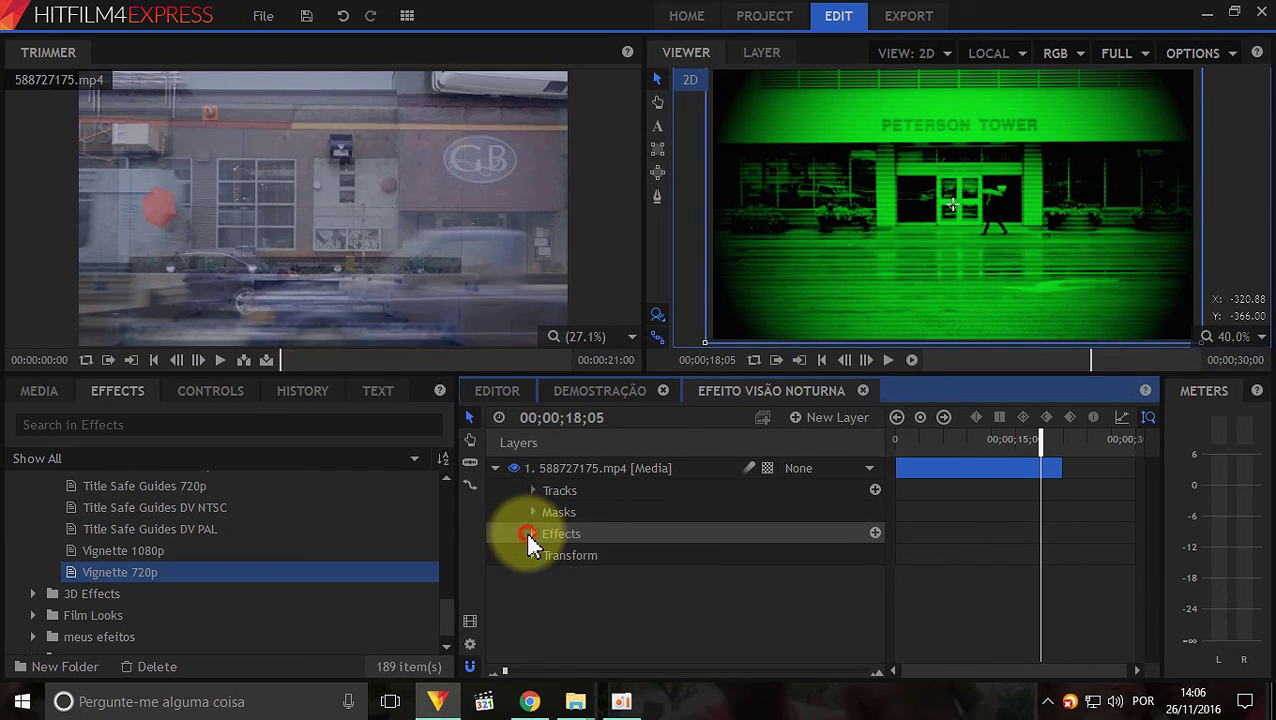
Step: Expand the 588727175.mp4 layer's effects and select Levels Histogram, Grid, Hue Colorize and Vignette together
{"action": "left_click", "coordinate": [532, 533]}
{"action": "left_click", "coordinate": [551, 619]}
{"action": "left_click", "coordinate": [551, 620]}
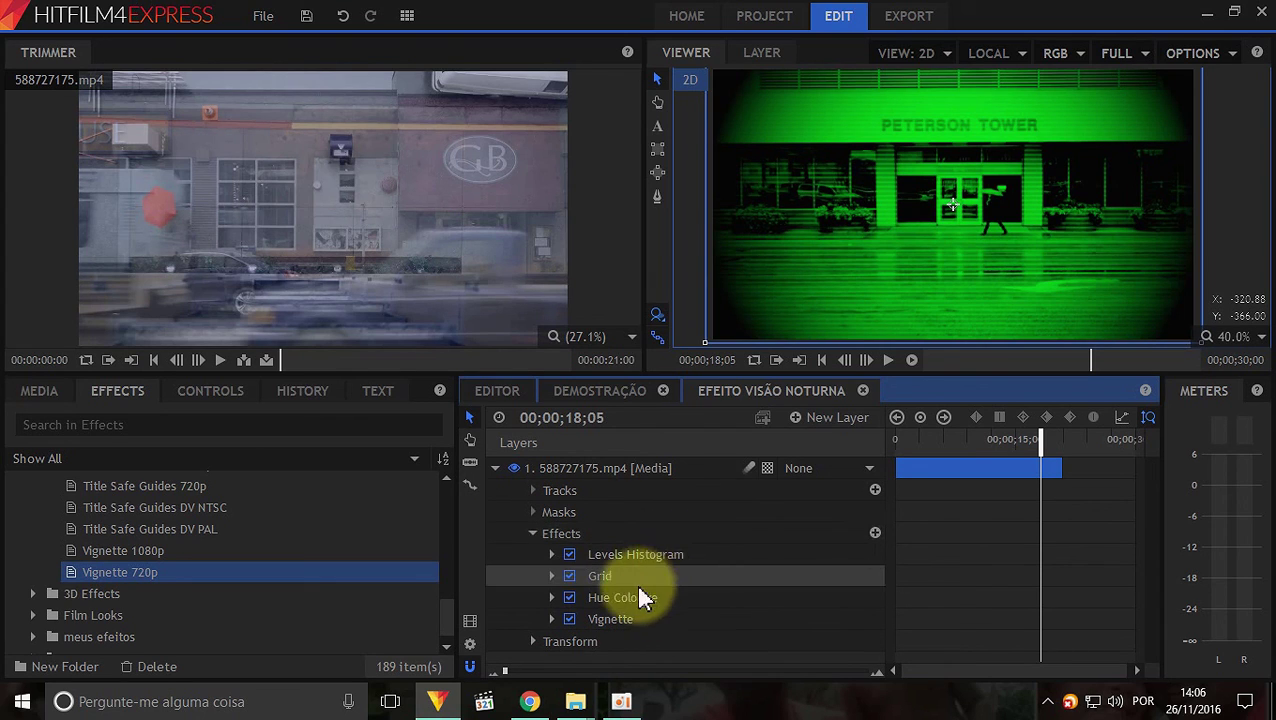
{"action": "left_click", "coordinate": [711, 627]}
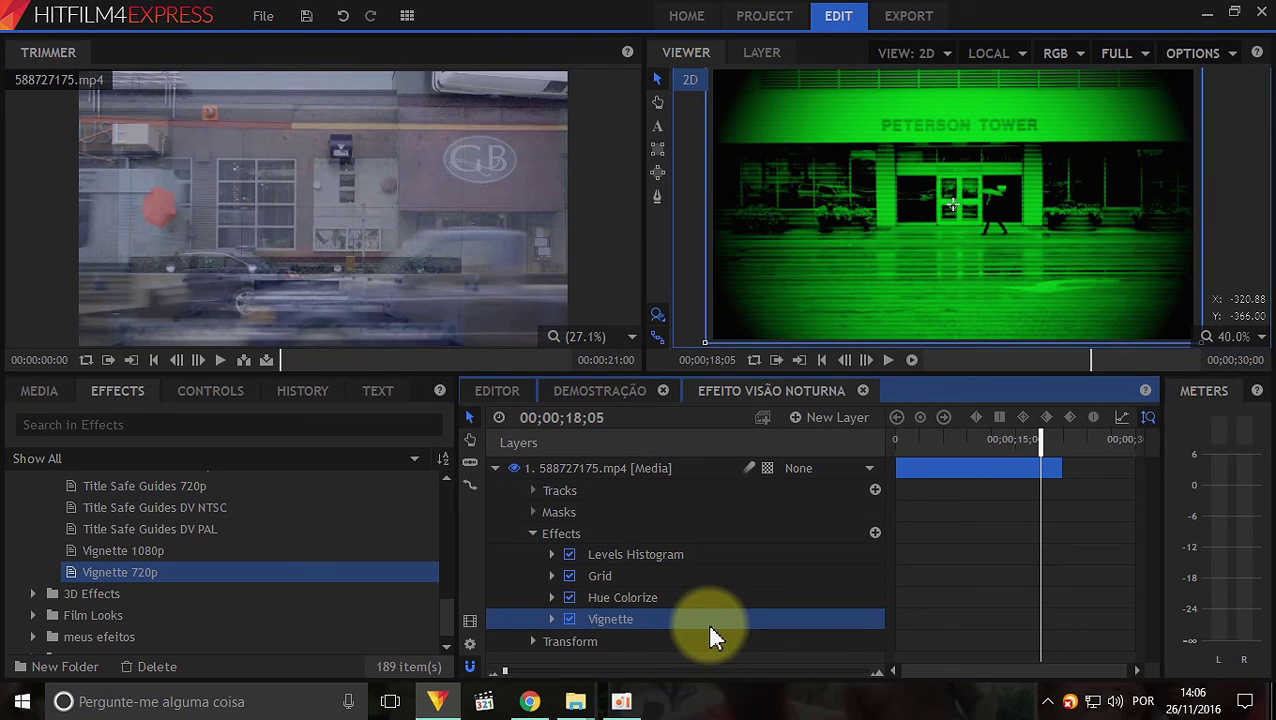
{"action": "left_click", "coordinate": [695, 598], "text": "ctrl"}
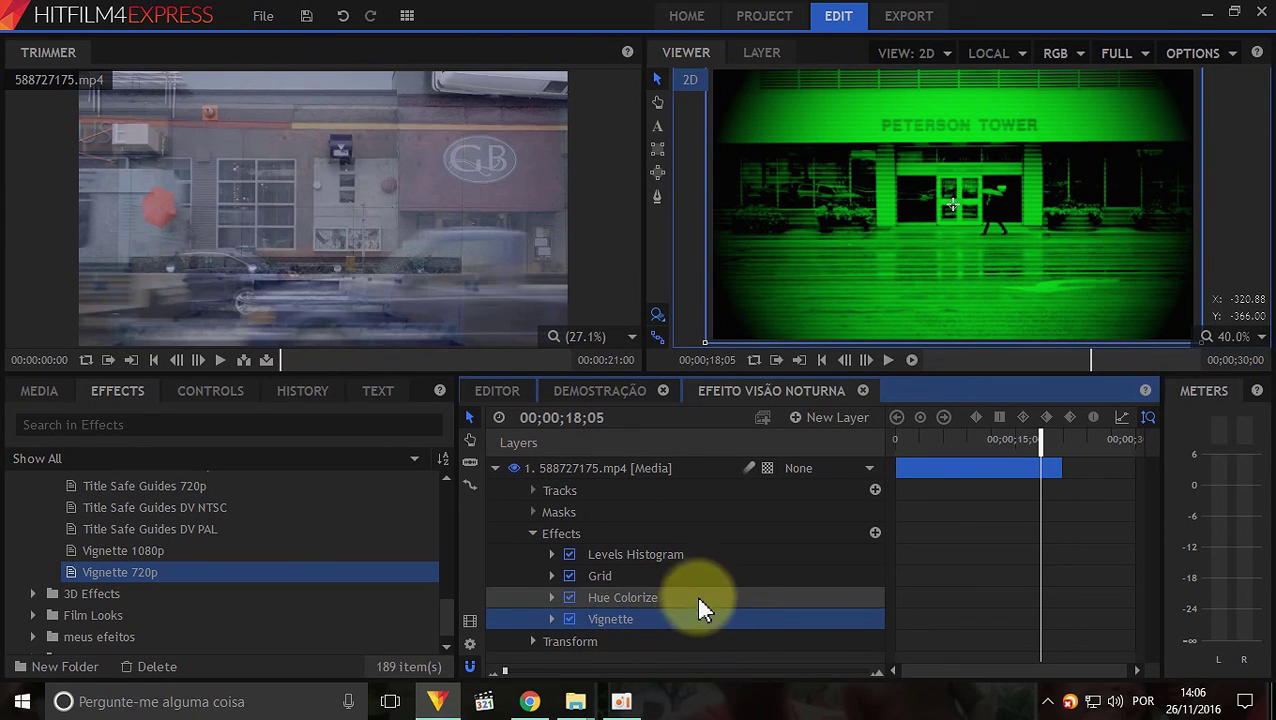
{"action": "left_click", "coordinate": [712, 556], "text": "shift"}
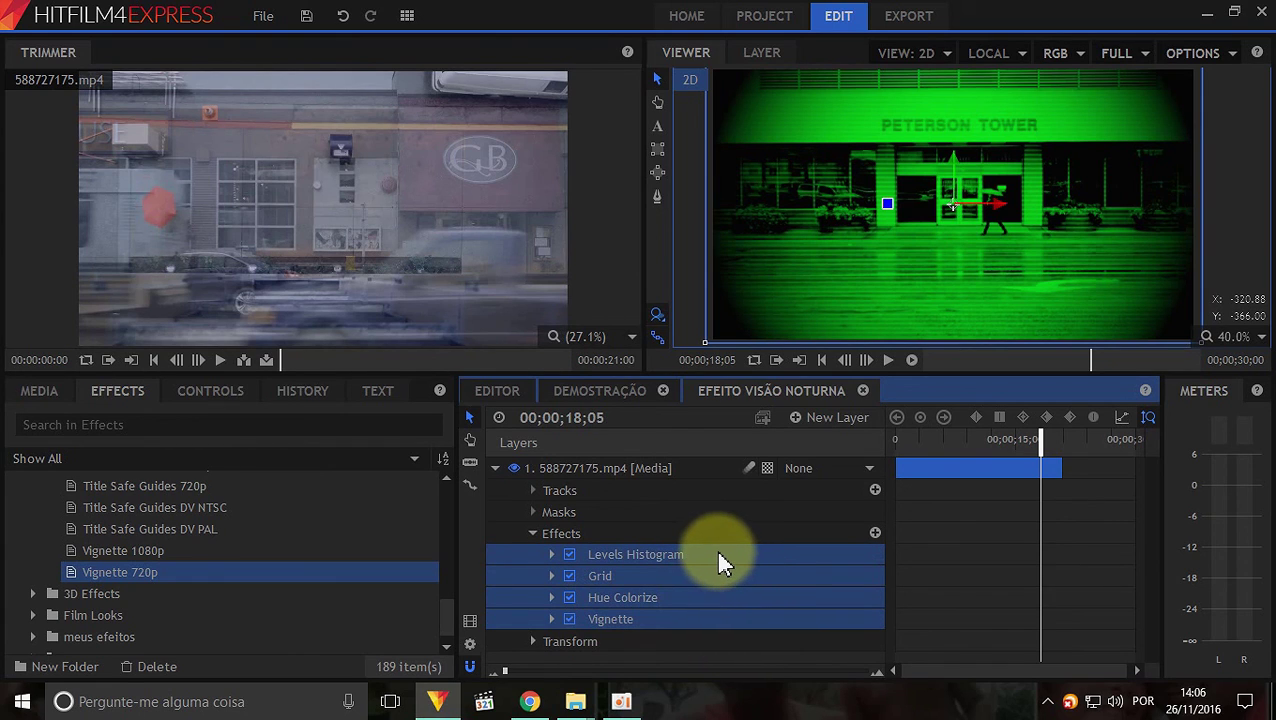
Step: Create a preset from the selected effects, named visão noturna and saved in the meus efeitos folder
{"action": "right_click", "coordinate": [719, 563]}
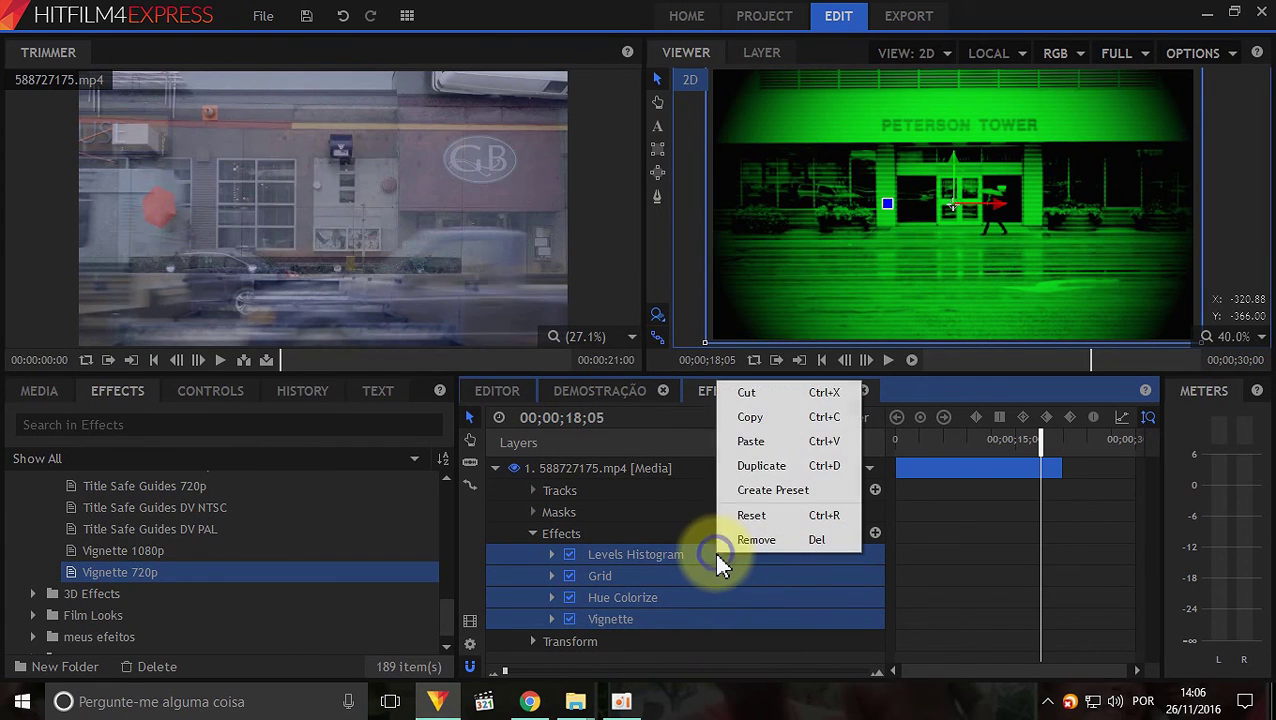
{"action": "left_click", "coordinate": [797, 508]}
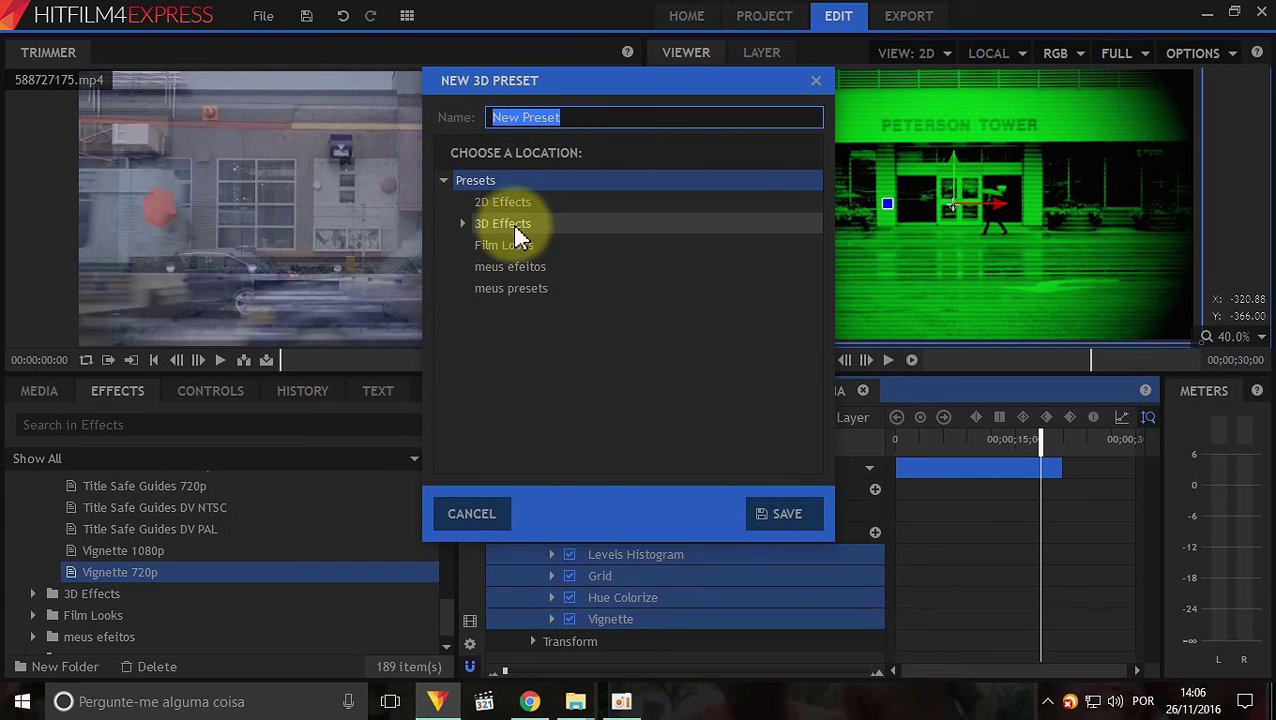
{"action": "left_click", "coordinate": [561, 292]}
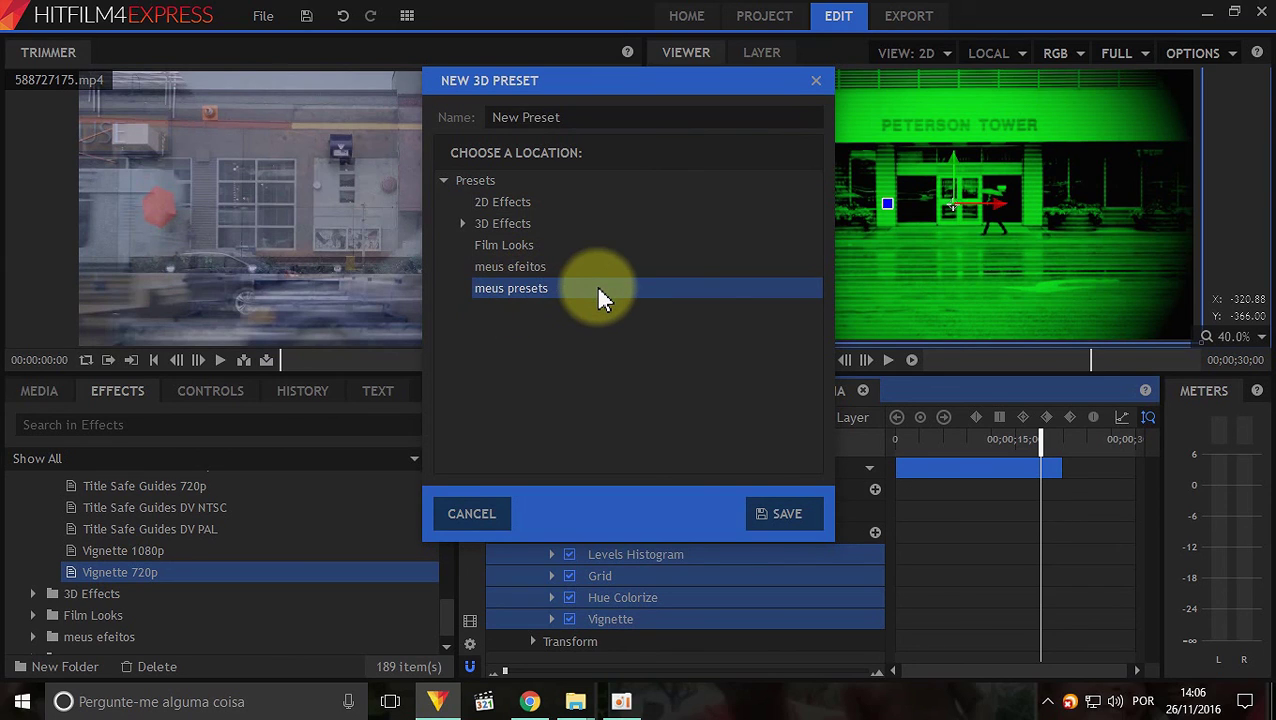
{"action": "left_click", "coordinate": [573, 119]}
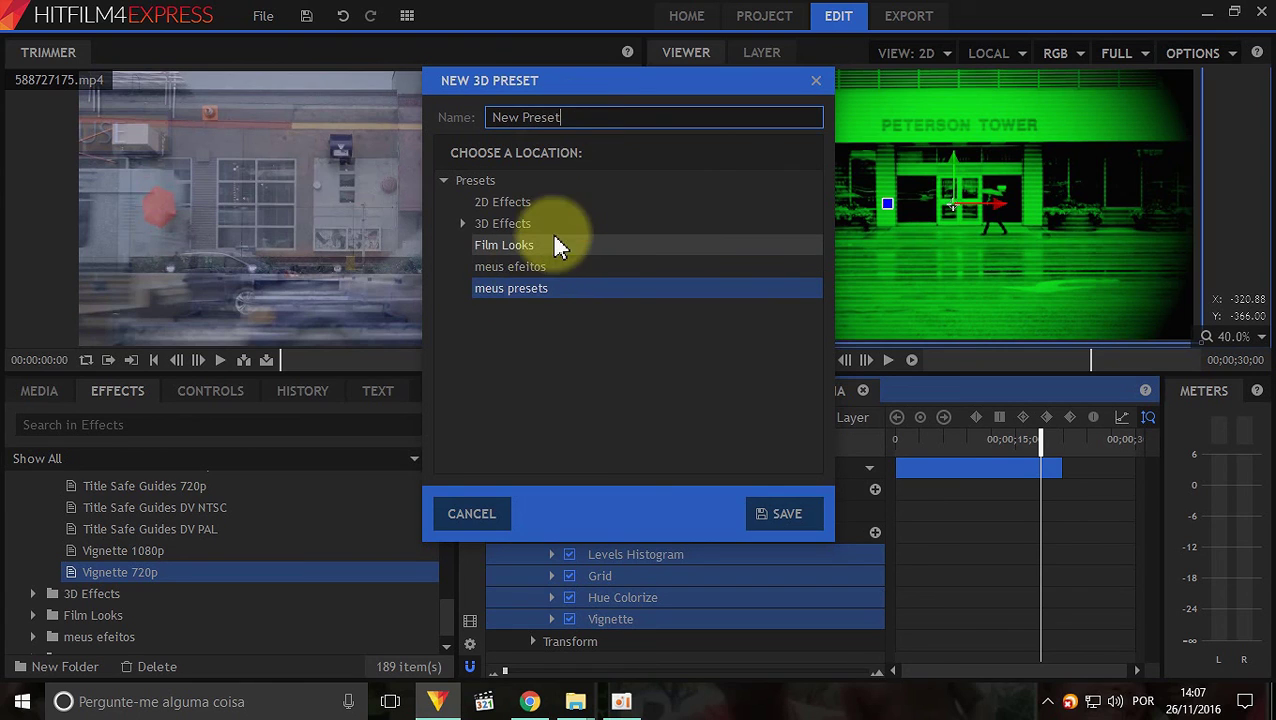
{"action": "left_click", "coordinate": [546, 265]}
{"action": "left_click_drag", "start_coordinate": [561, 119], "coordinate": [470, 128]}
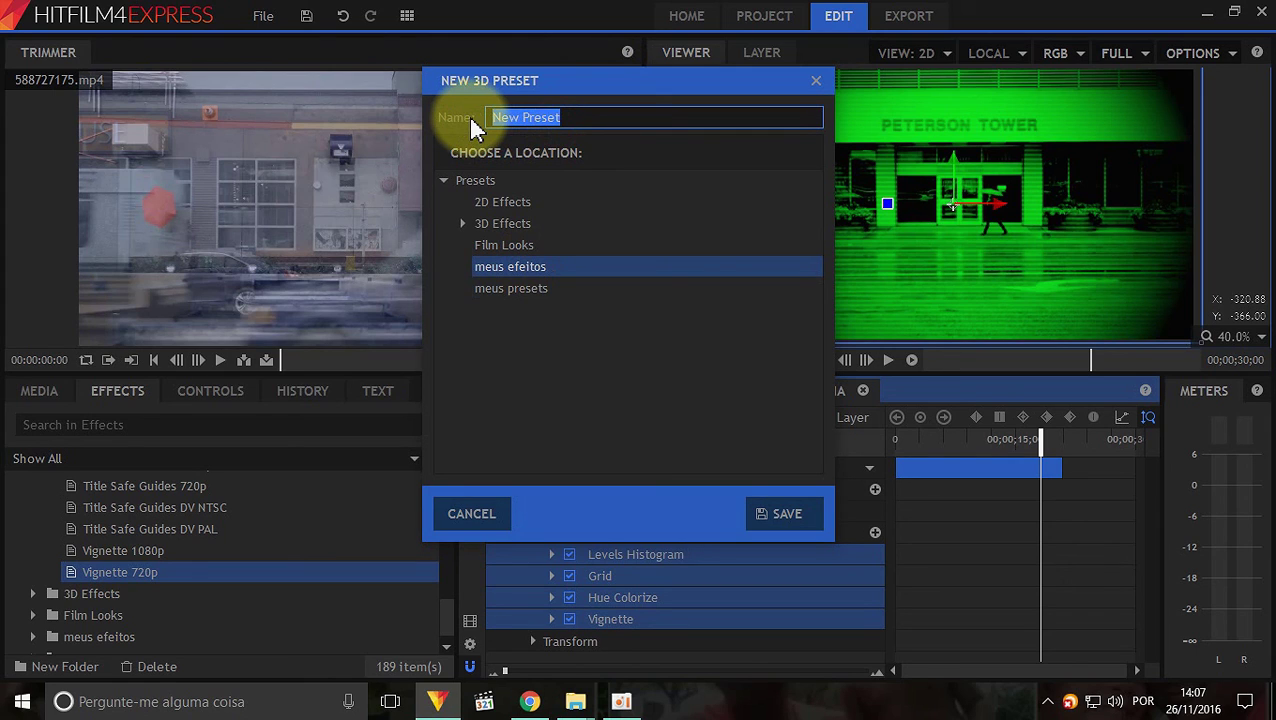
{"action": "type", "text": "visão noturna"}
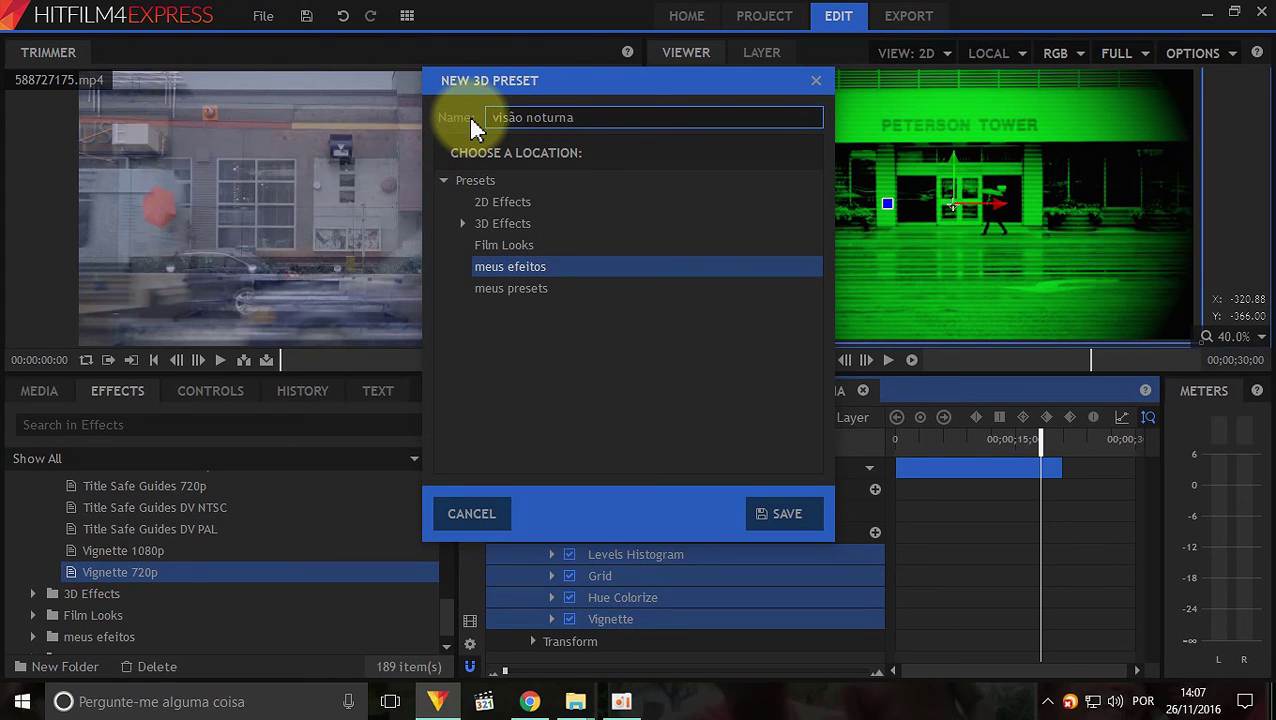
{"action": "left_click", "coordinate": [793, 516]}
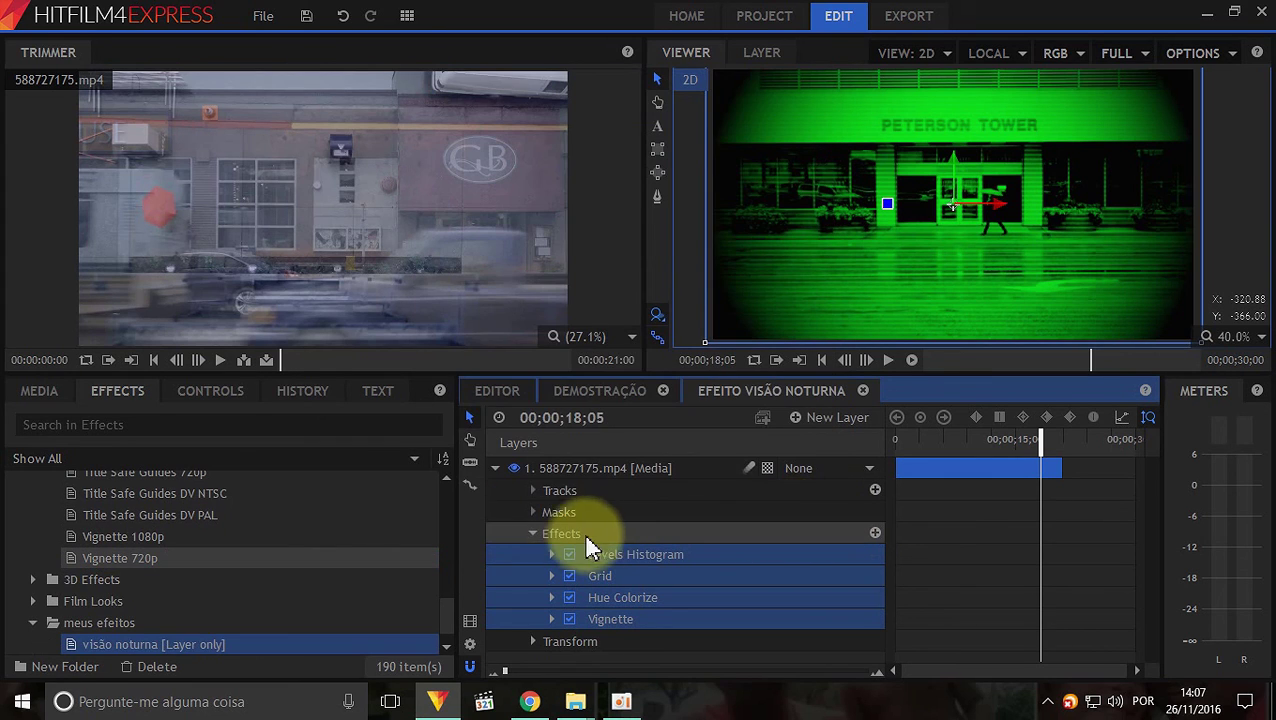
Step: Collapse and hide the 588727175.mp4 layer, and add the 581509382.mp4 clip to the composite shot below it
{"action": "left_click", "coordinate": [496, 469]}
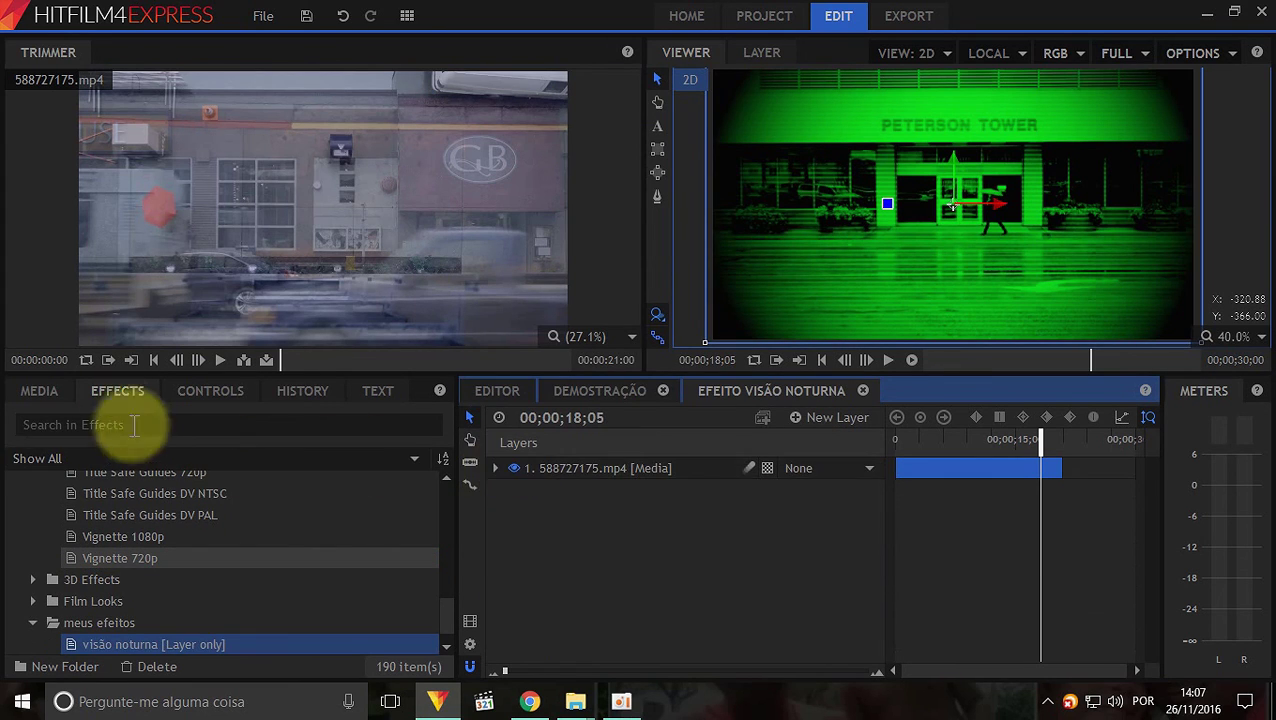
{"action": "left_click", "coordinate": [45, 387]}
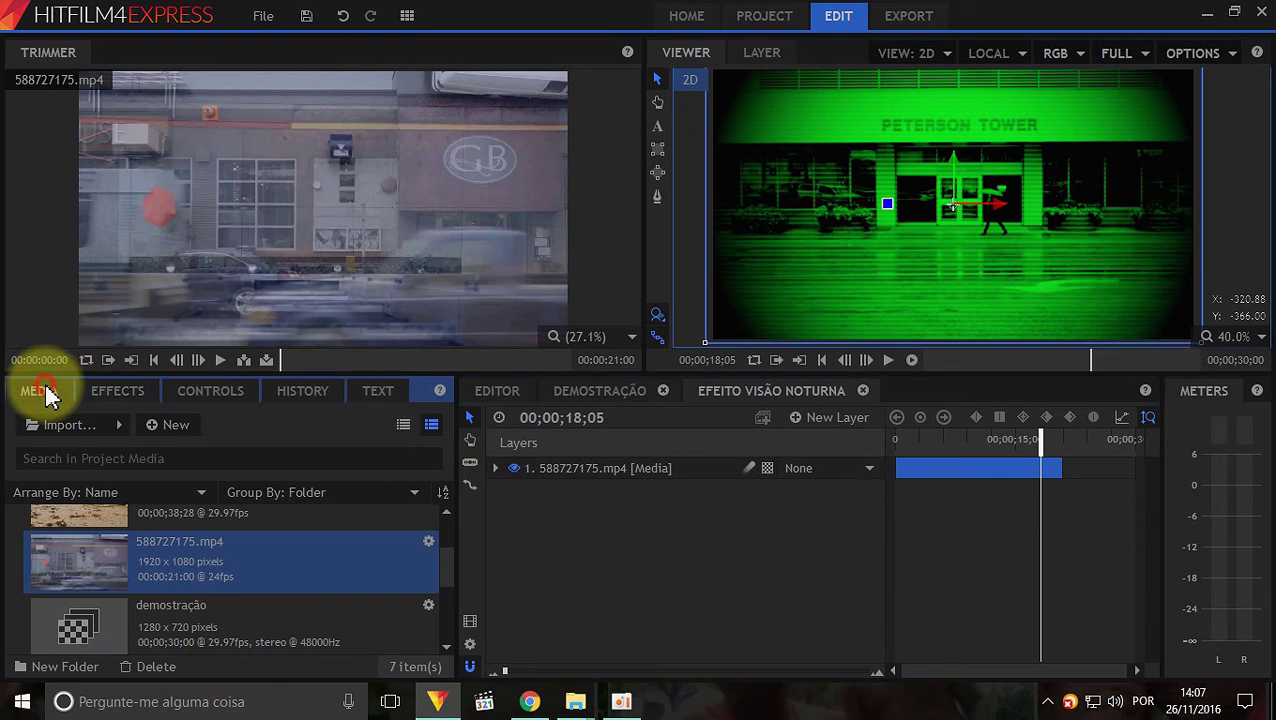
{"action": "left_click", "coordinate": [514, 468]}
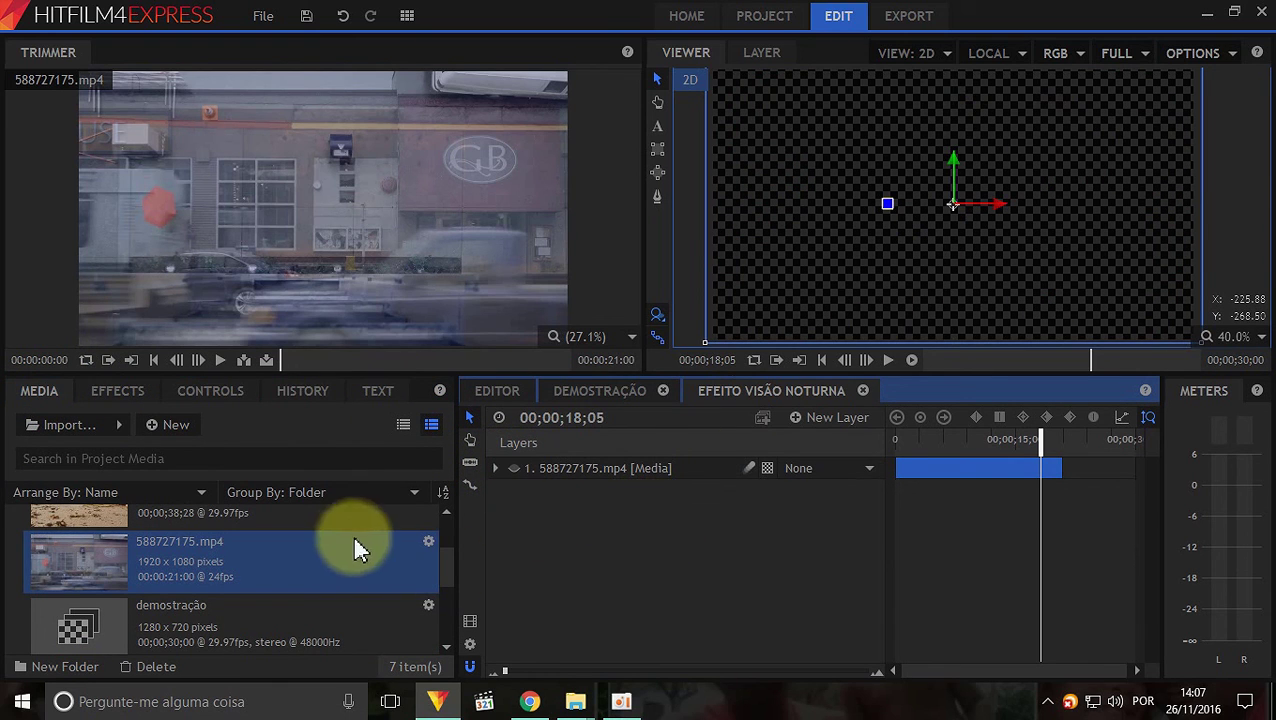
{"action": "scroll", "coordinate": [445, 580], "scroll_direction": "up", "scroll_amount": 2}
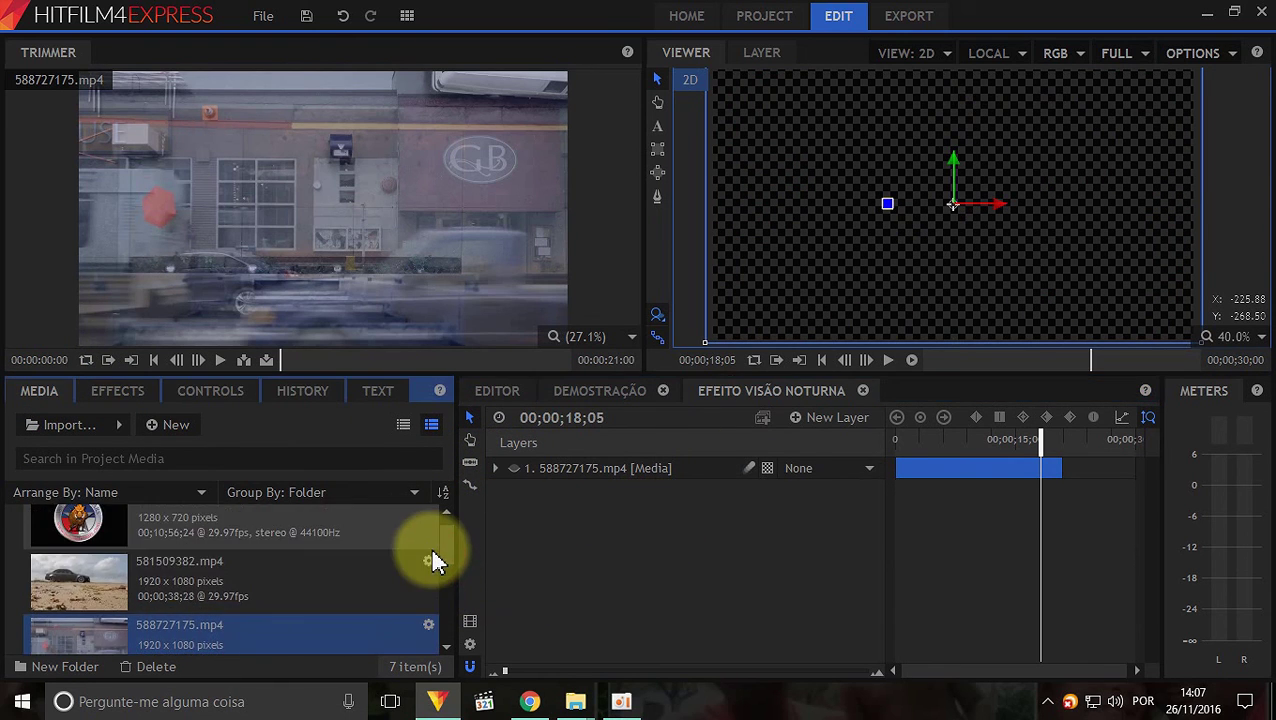
{"action": "left_click_drag", "start_coordinate": [65, 585], "coordinate": [553, 520]}
{"action": "scroll", "coordinate": [1000, 245], "scroll_direction": "down", "scroll_amount": 2}
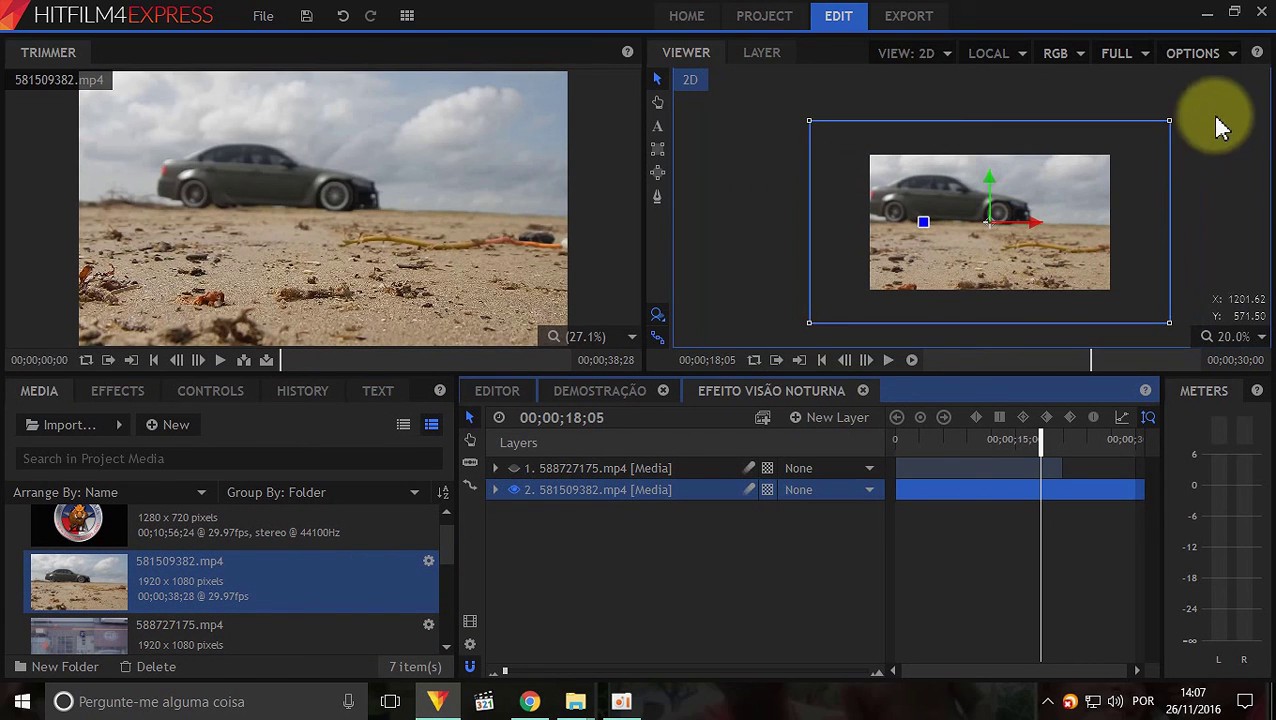
{"action": "key", "text": "ctrl+0"}
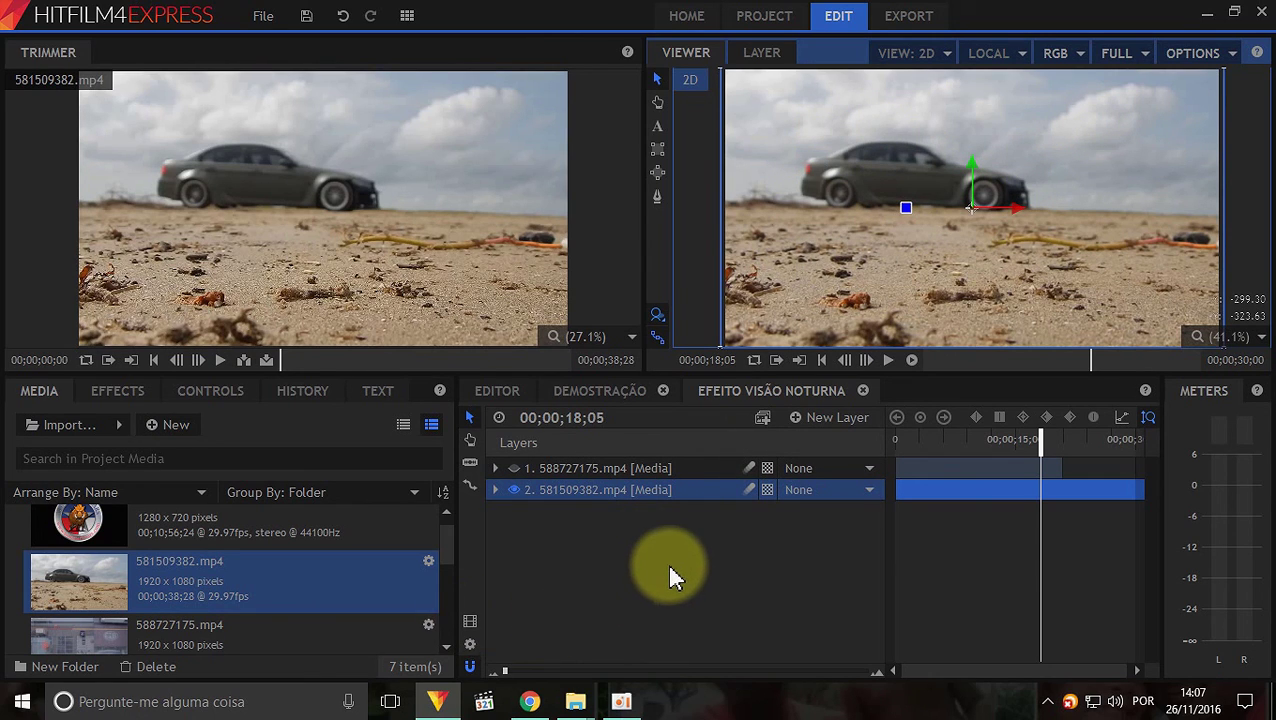
Step: Apply the visão noturna preset from meus efeitos to the 581509382.mp4 layer and preview it at 00;00;10;16 and 00;00;14;19
{"action": "left_click", "coordinate": [114, 388]}
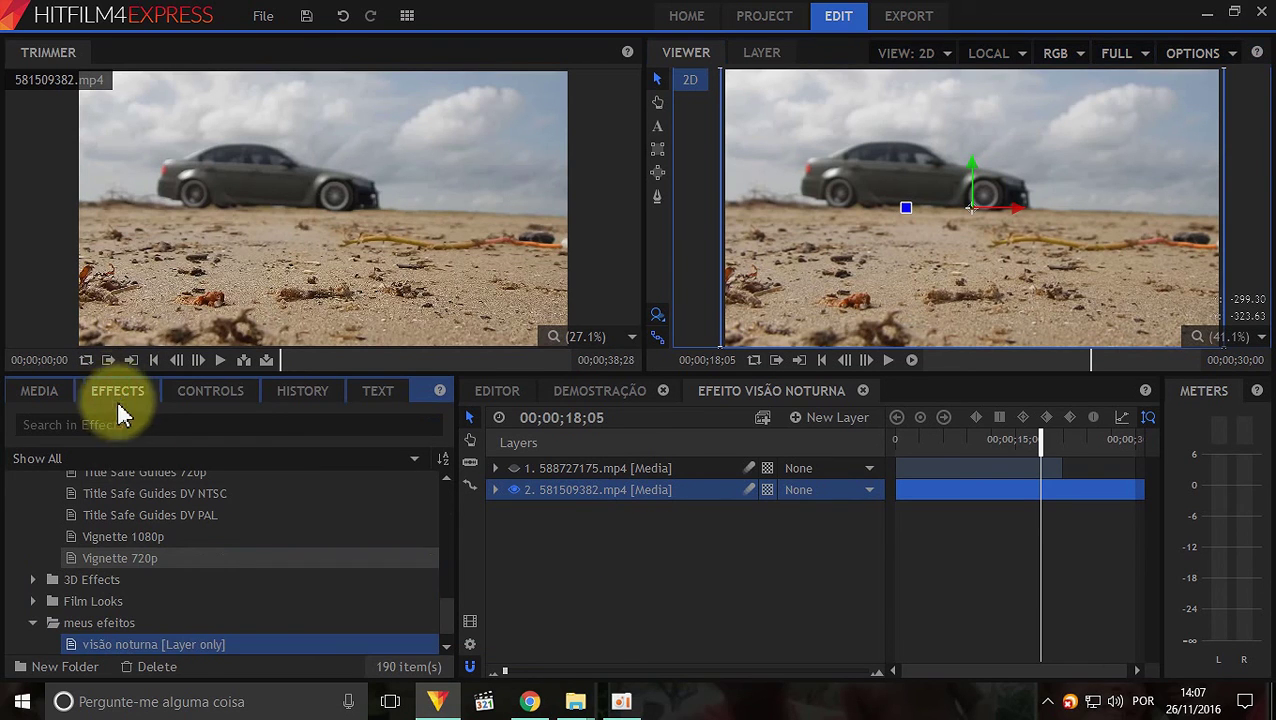
{"action": "scroll", "coordinate": [40, 605], "scroll_direction": "down", "scroll_amount": 1}
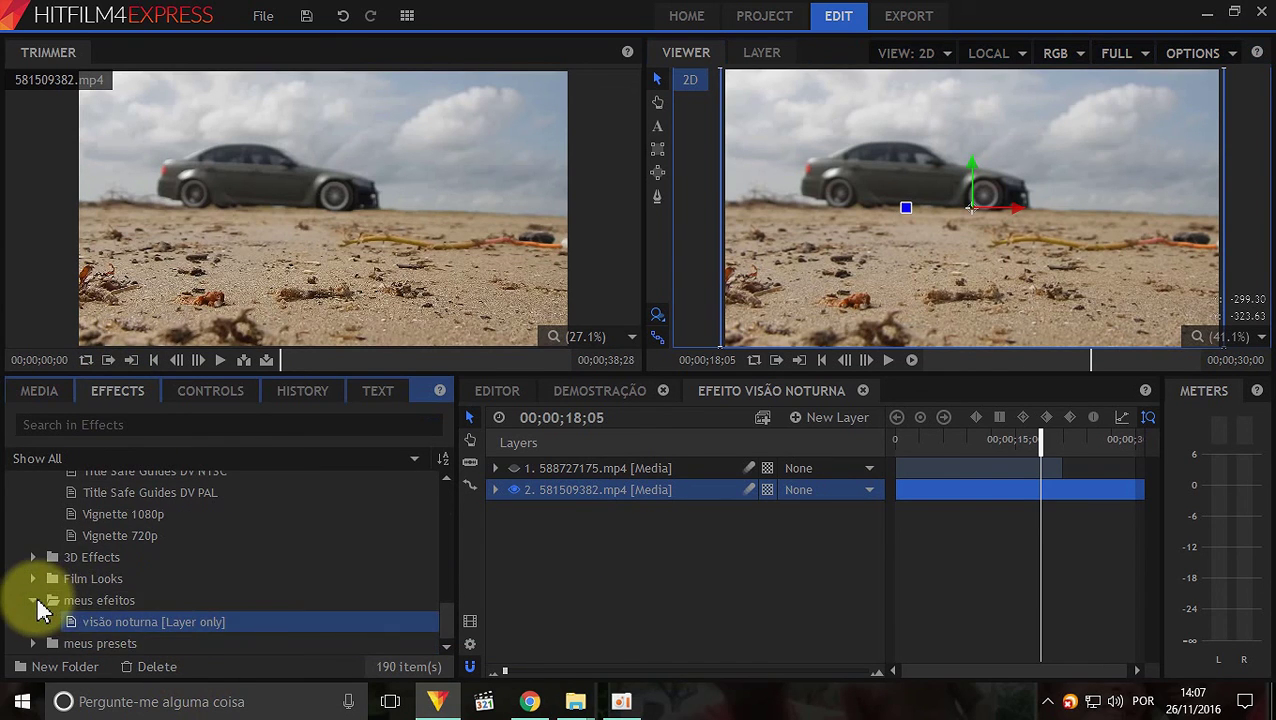
{"action": "left_click", "coordinate": [33, 601]}
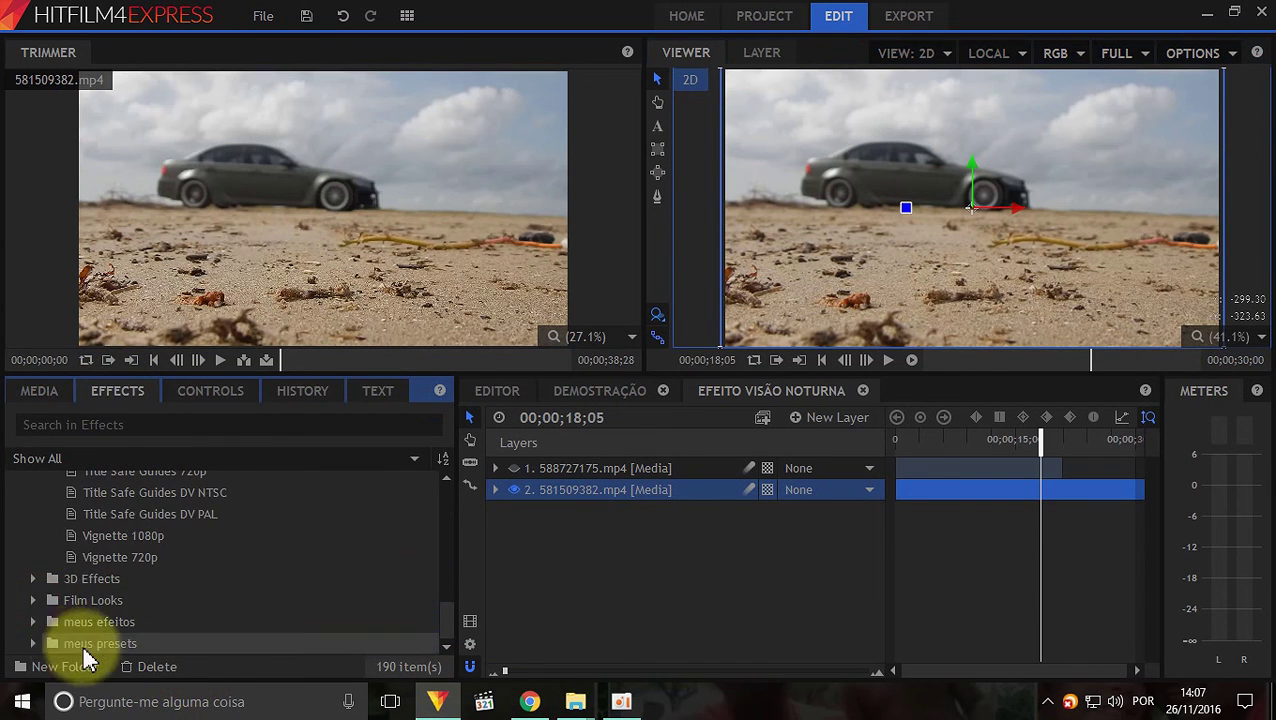
{"action": "left_click", "coordinate": [33, 621]}
{"action": "scroll", "coordinate": [190, 652], "scroll_direction": "down", "scroll_amount": 1}
{"action": "left_click", "coordinate": [172, 623]}
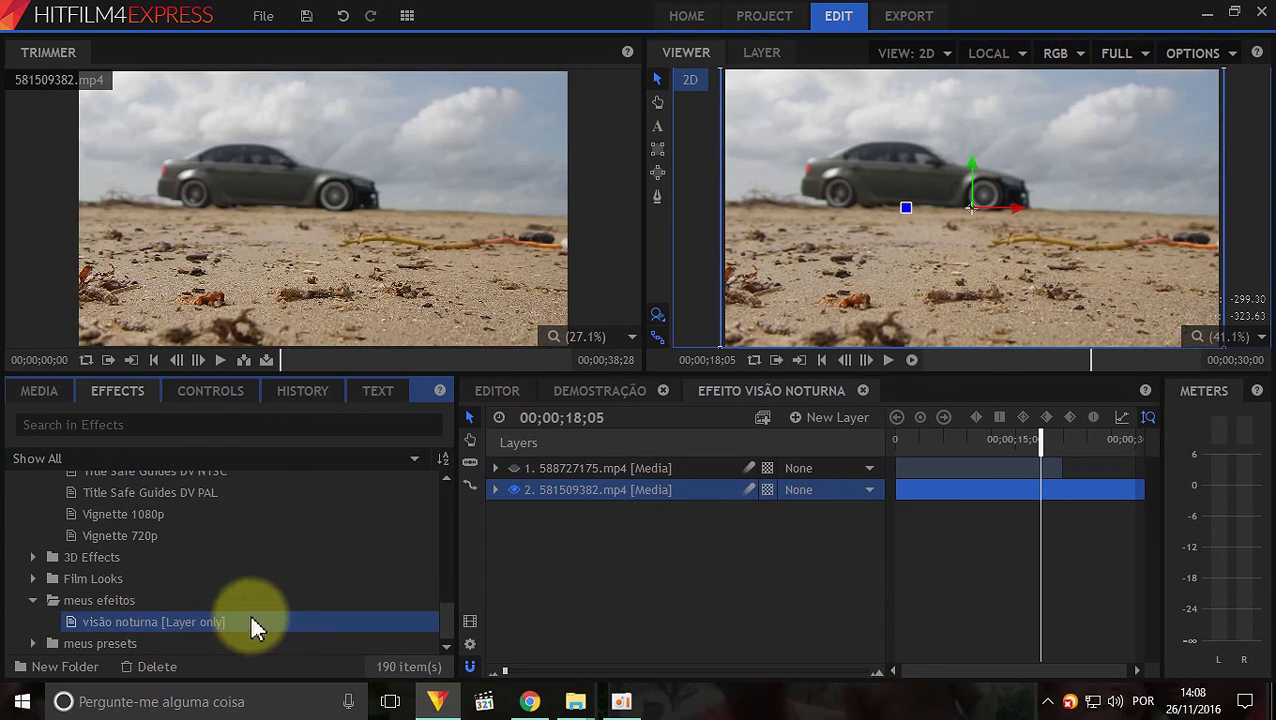
{"action": "left_click_drag", "start_coordinate": [282, 618], "coordinate": [578, 510]}
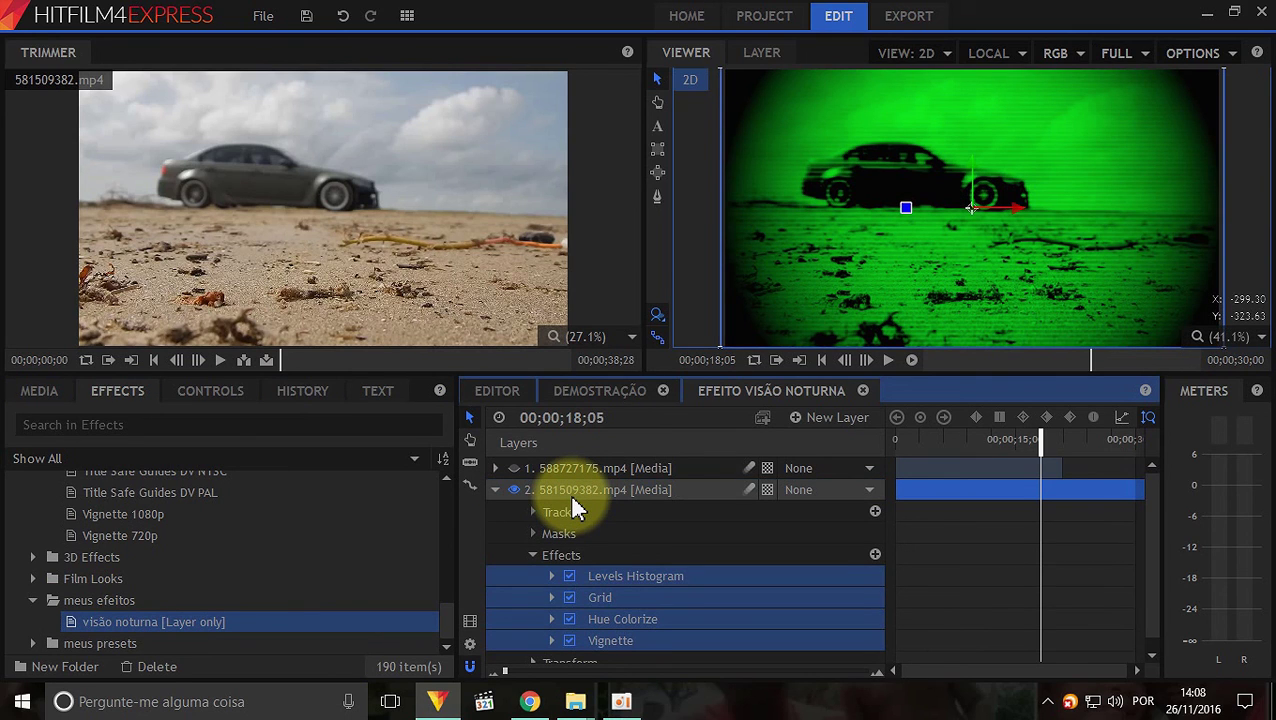
{"action": "left_click", "coordinate": [978, 440]}
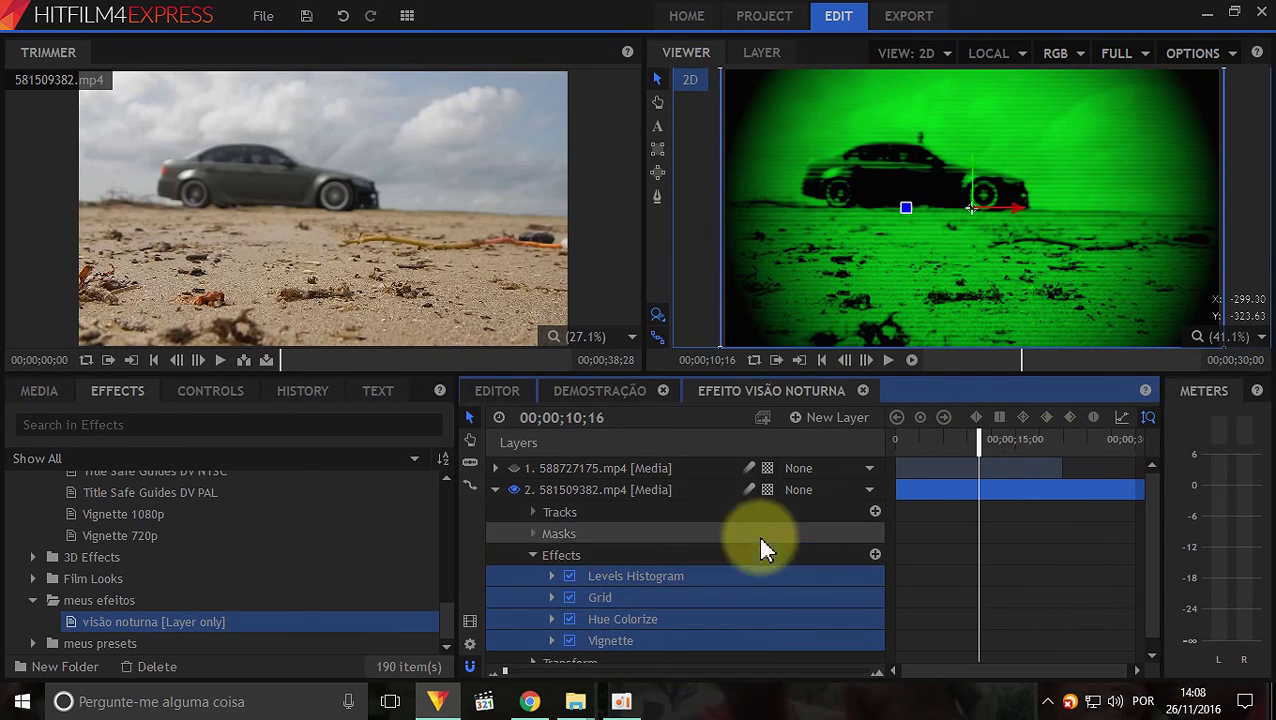
{"action": "left_click", "coordinate": [1012, 438]}
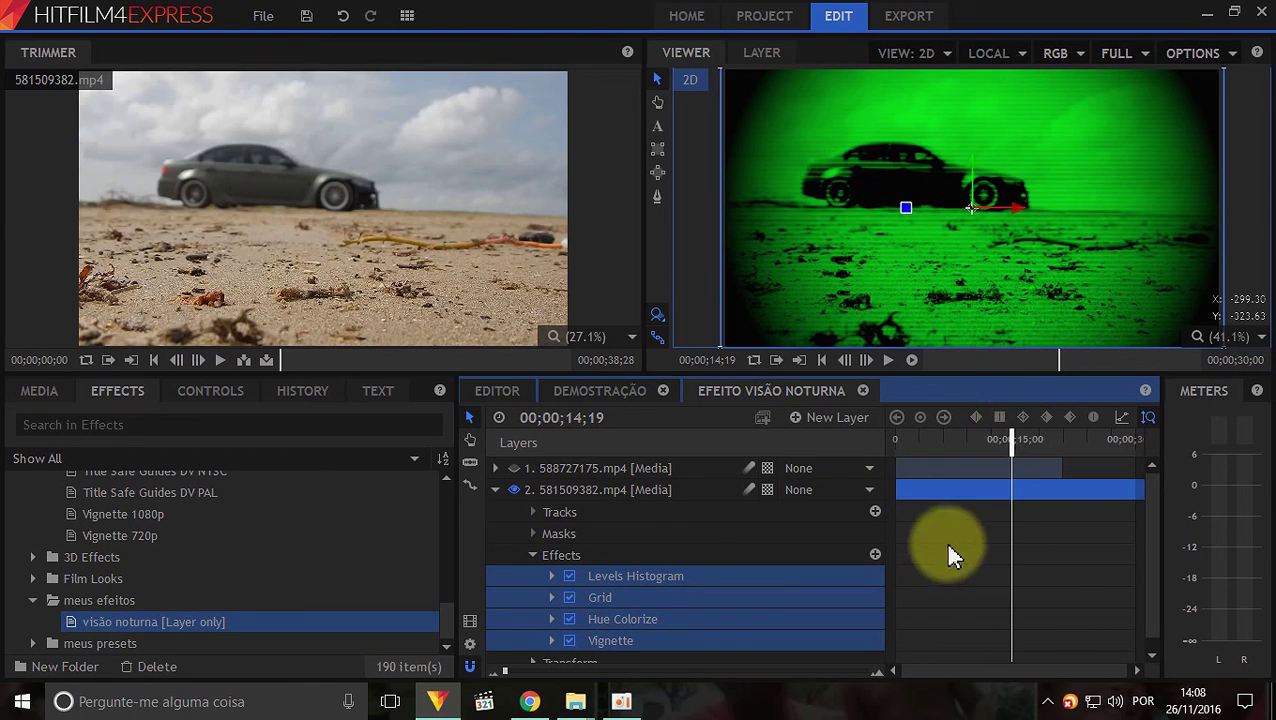
Step: Examine the MP4 export settings and the export file dialog, cancel without exporting and return to editing
{"action": "left_click", "coordinate": [920, 22]}
{"action": "left_click", "coordinate": [529, 97]}
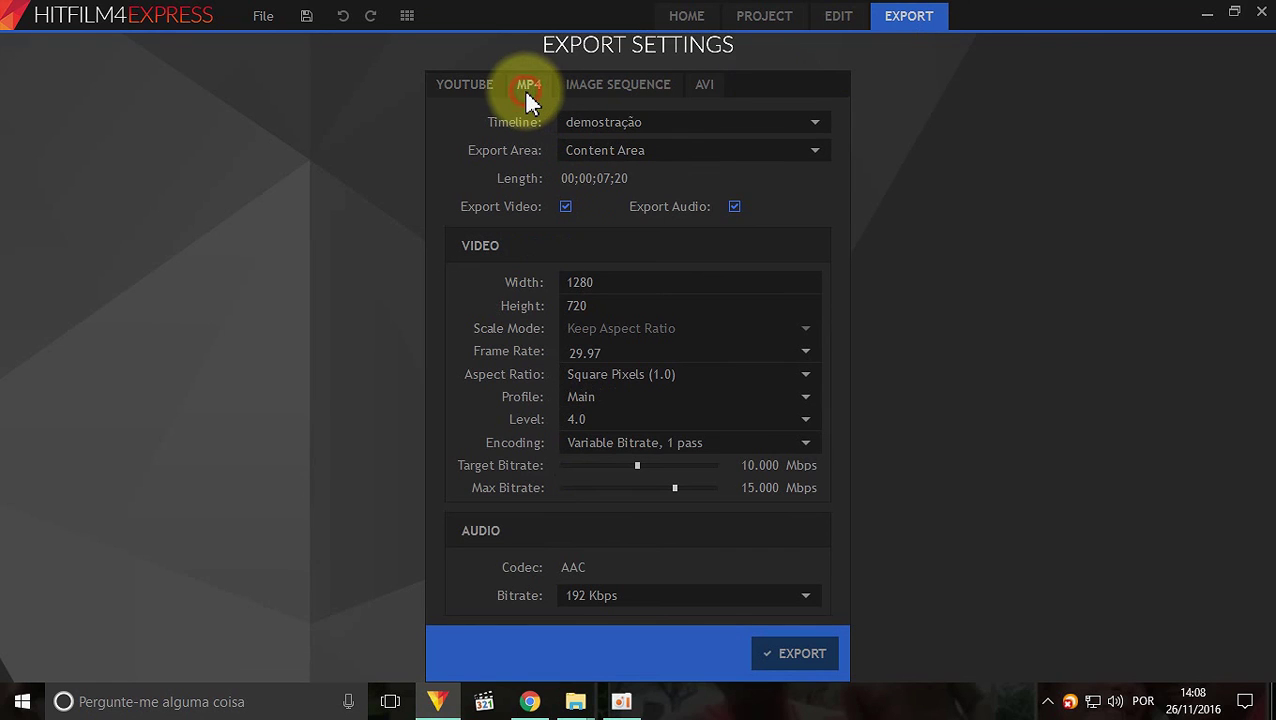
{"action": "left_click", "coordinate": [811, 650]}
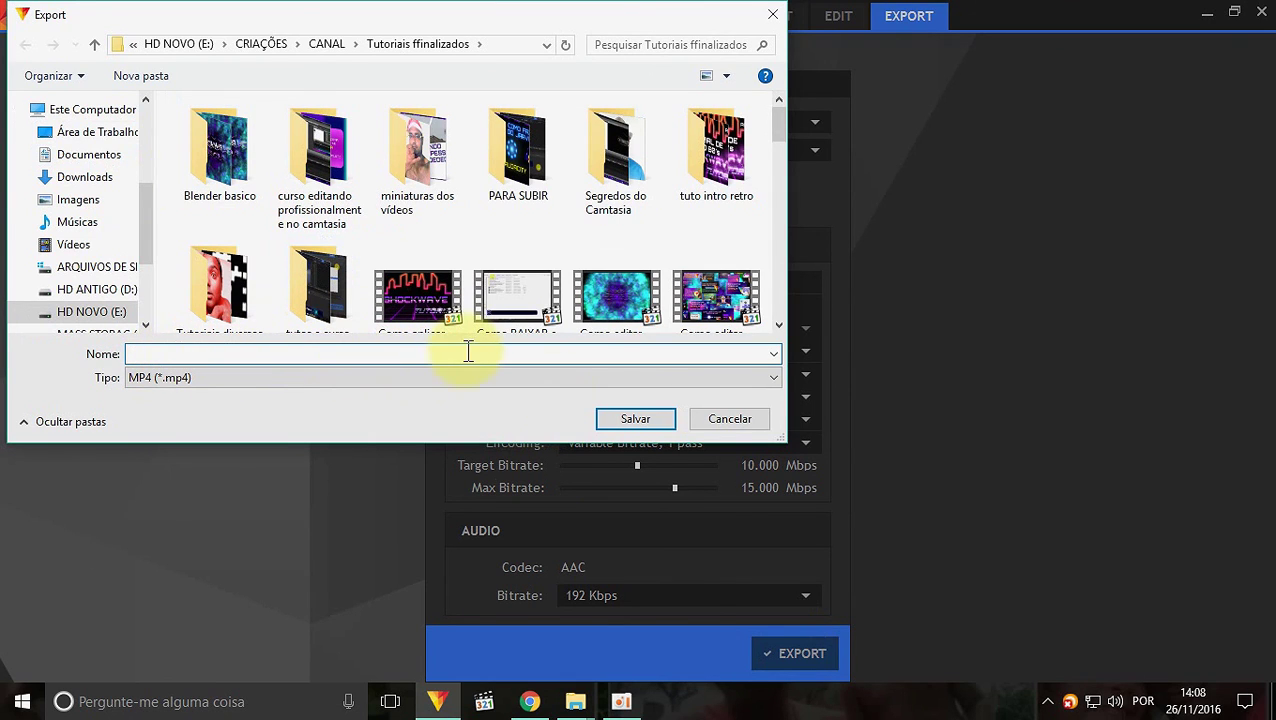
{"action": "left_click", "coordinate": [774, 15]}
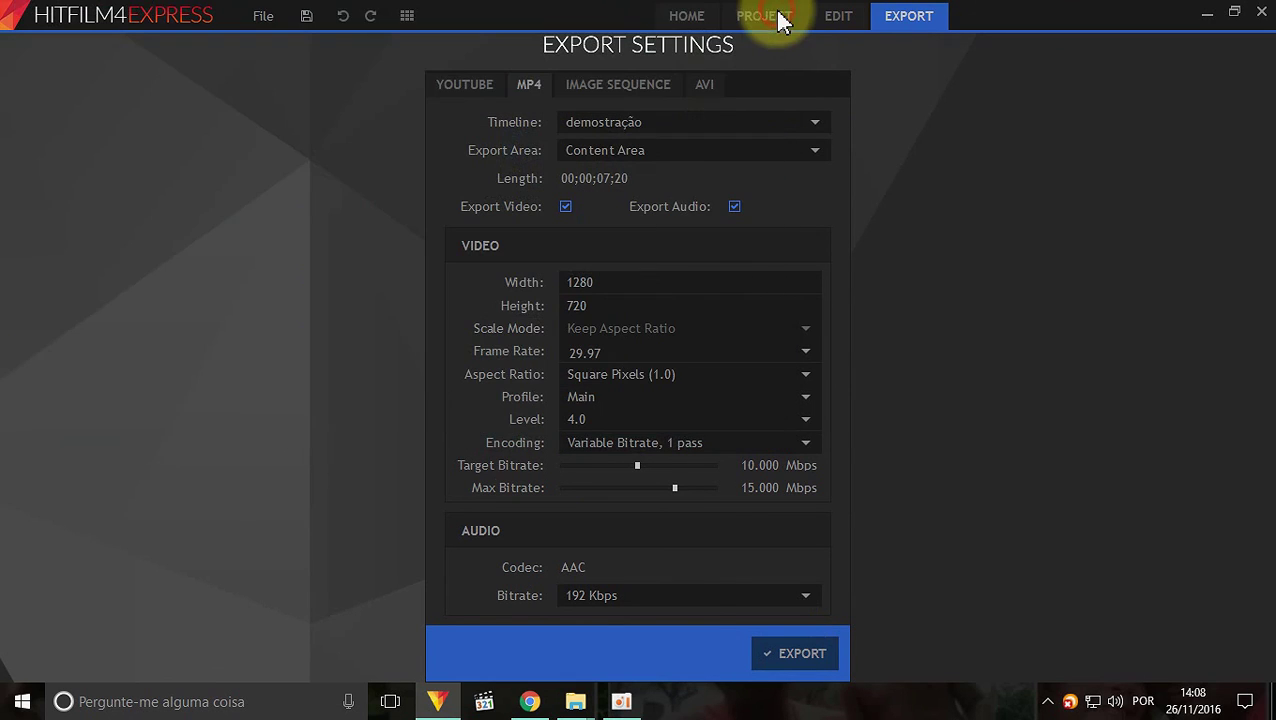
{"action": "left_click", "coordinate": [840, 20]}
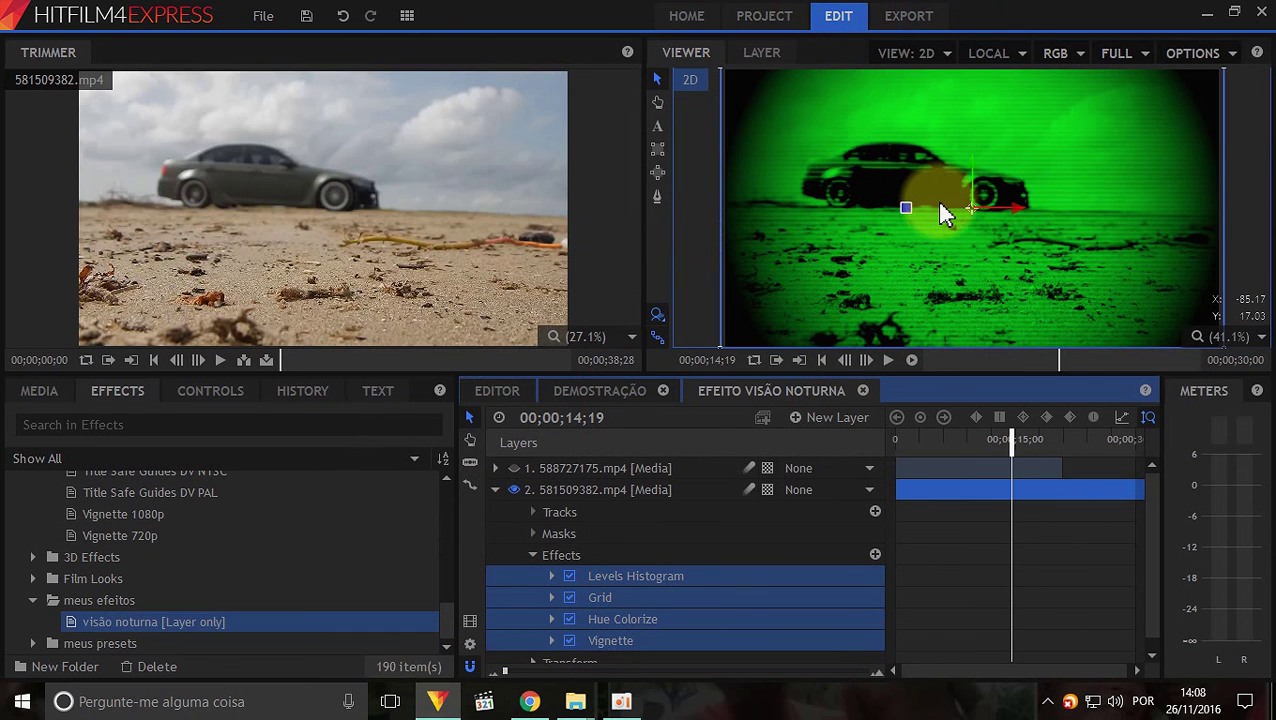